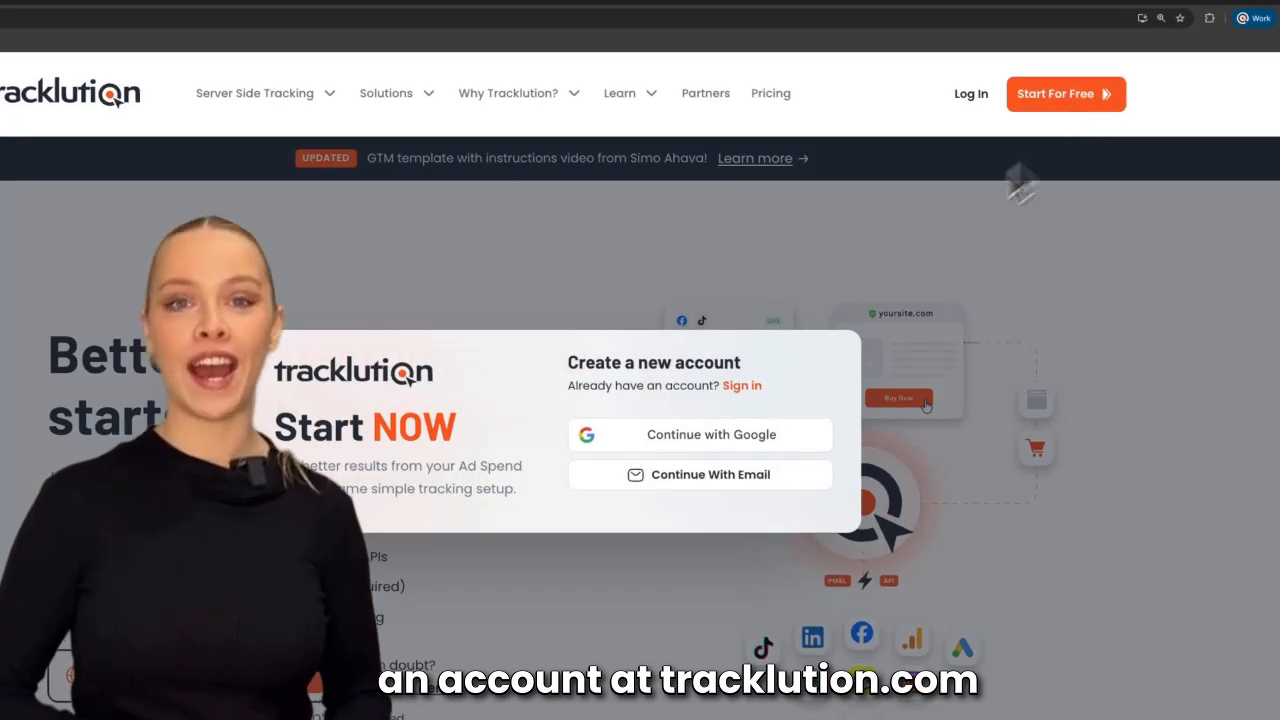
left_click(735, 476)
Create the Tracklution account with the user's name, e-mail and password, accepting the terms
type("Name Lastname")
key("Tab")
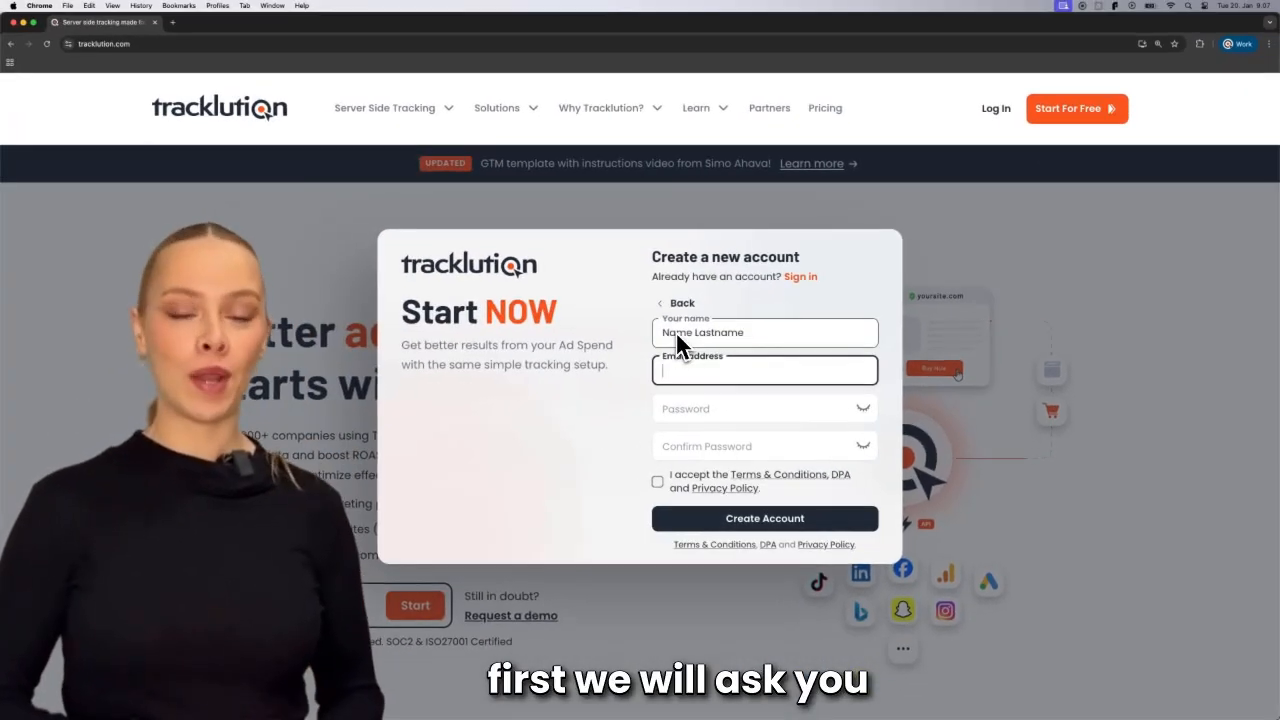
type("name@email.com")
key("Tab")
type("••••••••••")
key("Tab")
type("••••••••••")
left_click(574, 531)
left_click(734, 528)
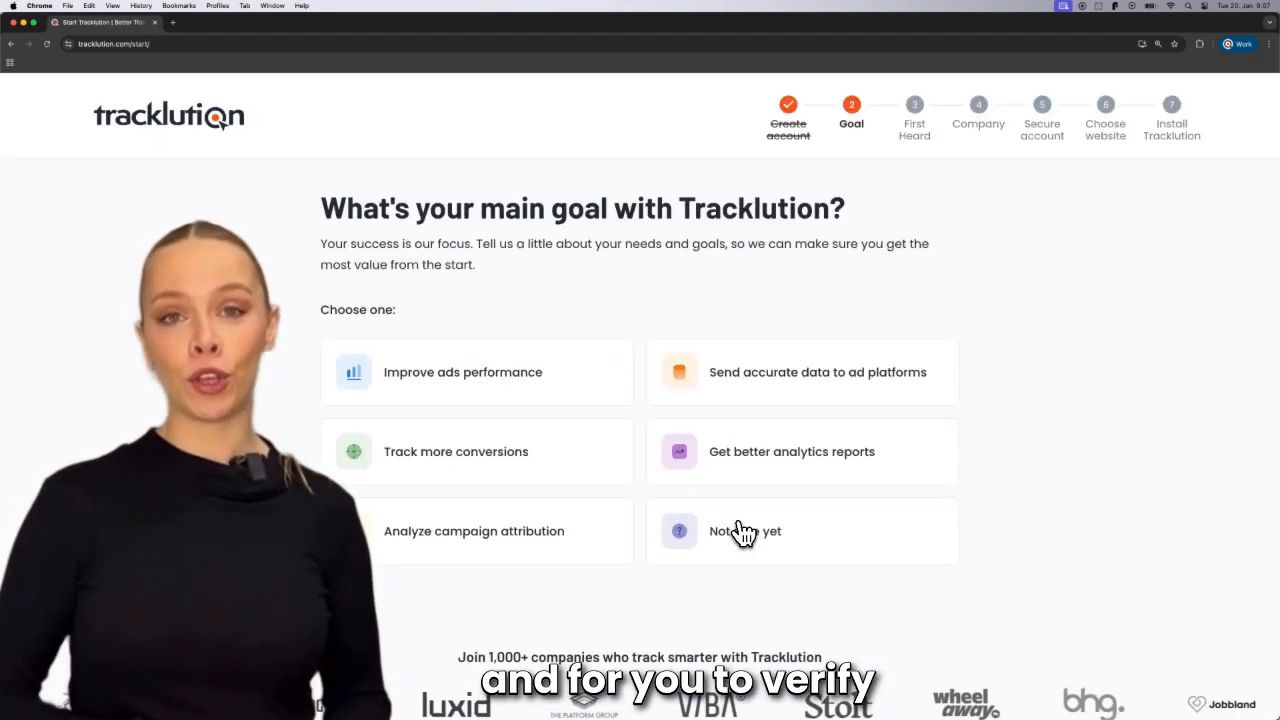
Answer the onboarding questions on main goal, referral source and budget
left_click(737, 531)
left_click(509, 380)
left_click(529, 430)
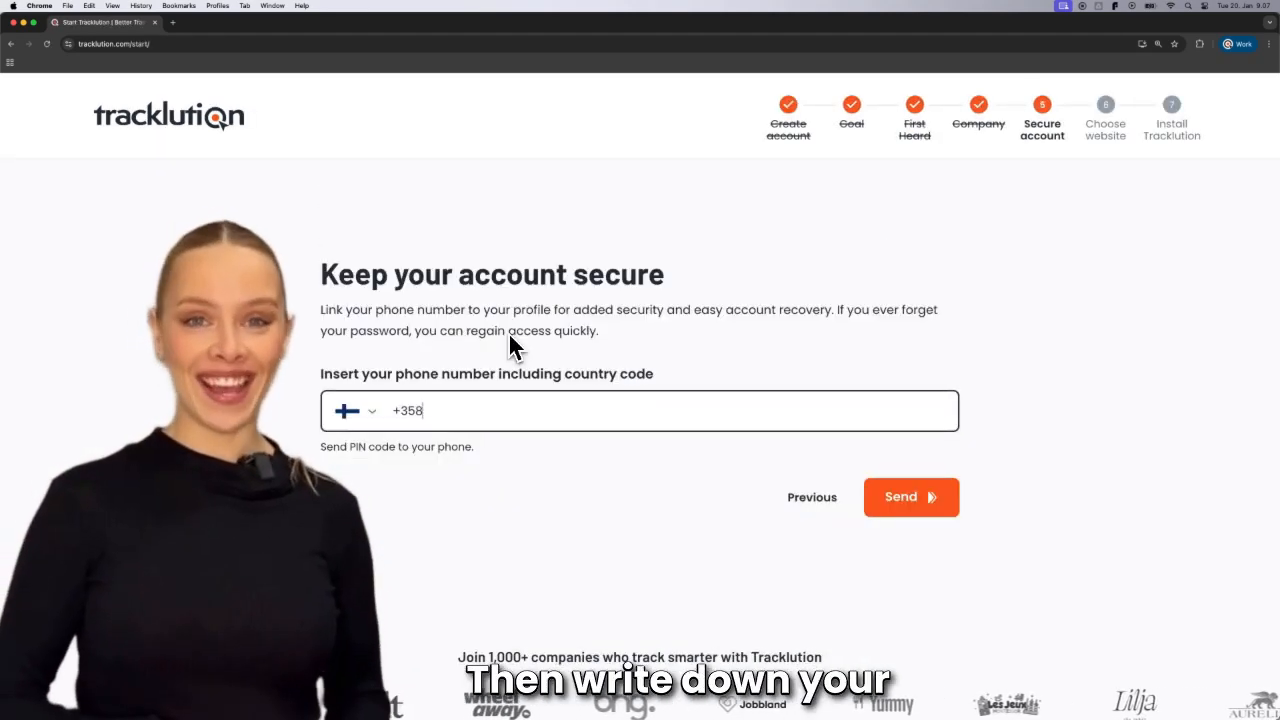
Verify the phone number with its PIN and submit the Shopify store URL for installation instructions
left_click(905, 500)
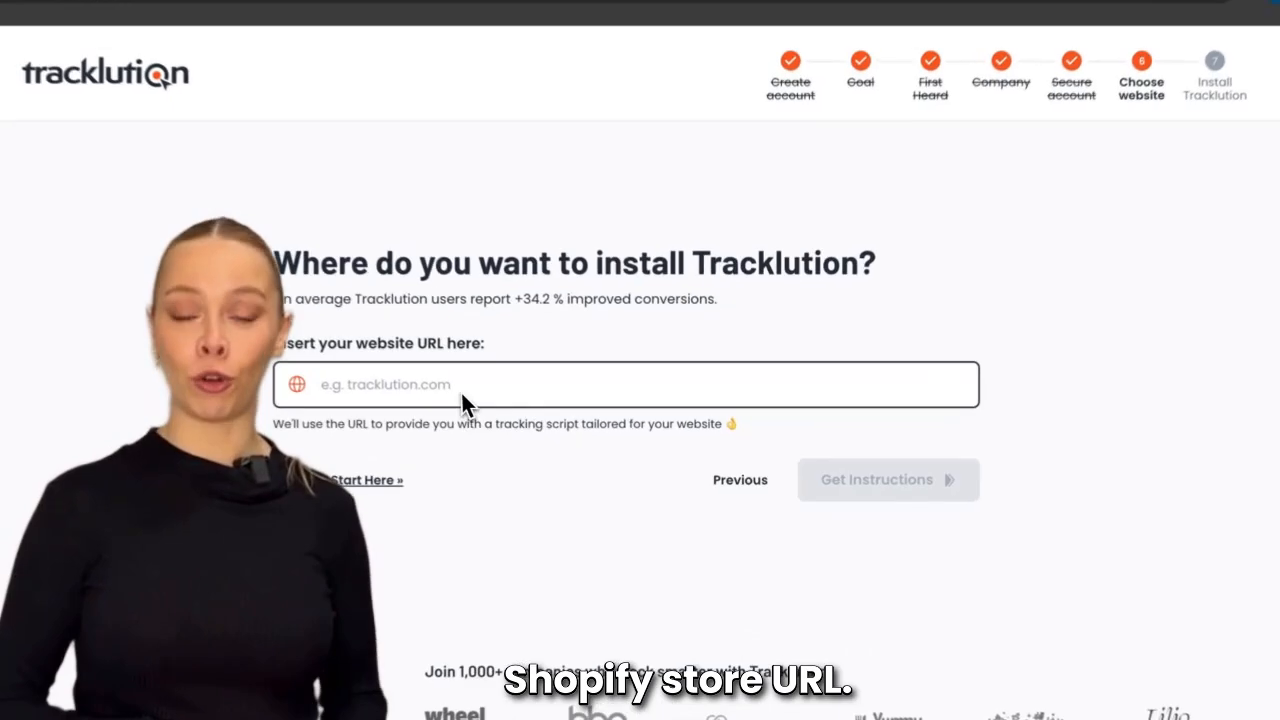
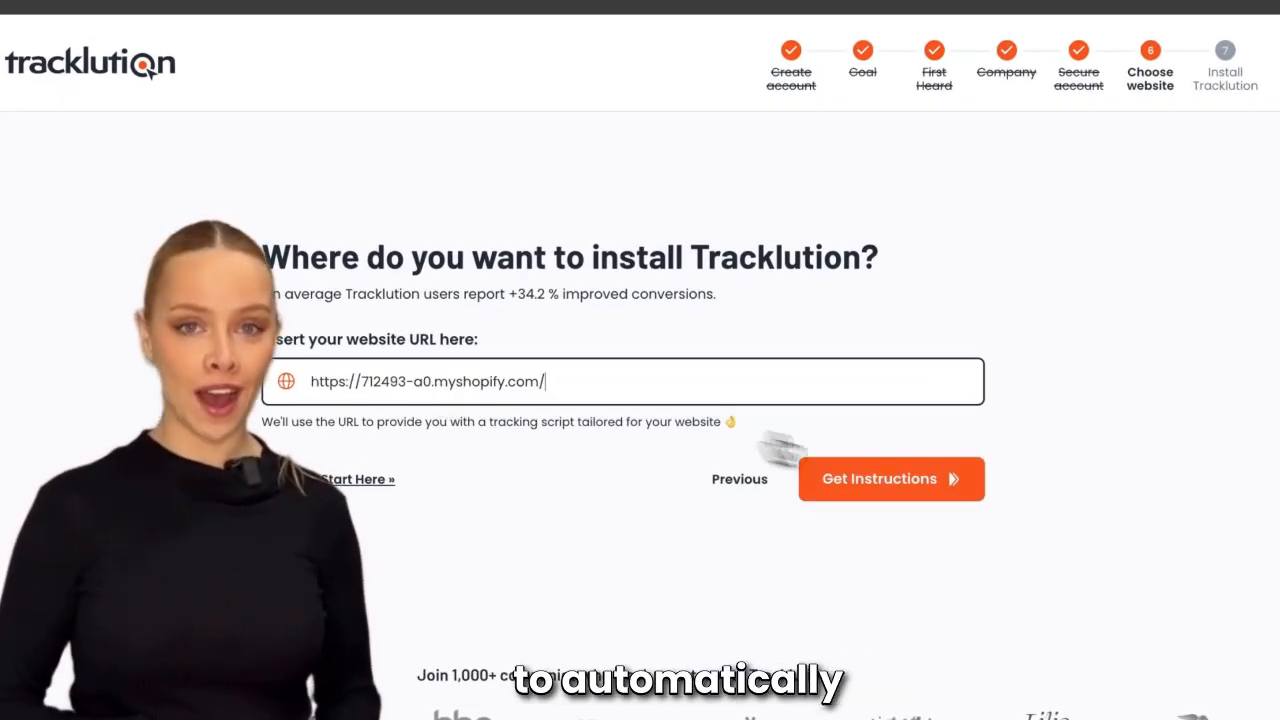
left_click(935, 482)
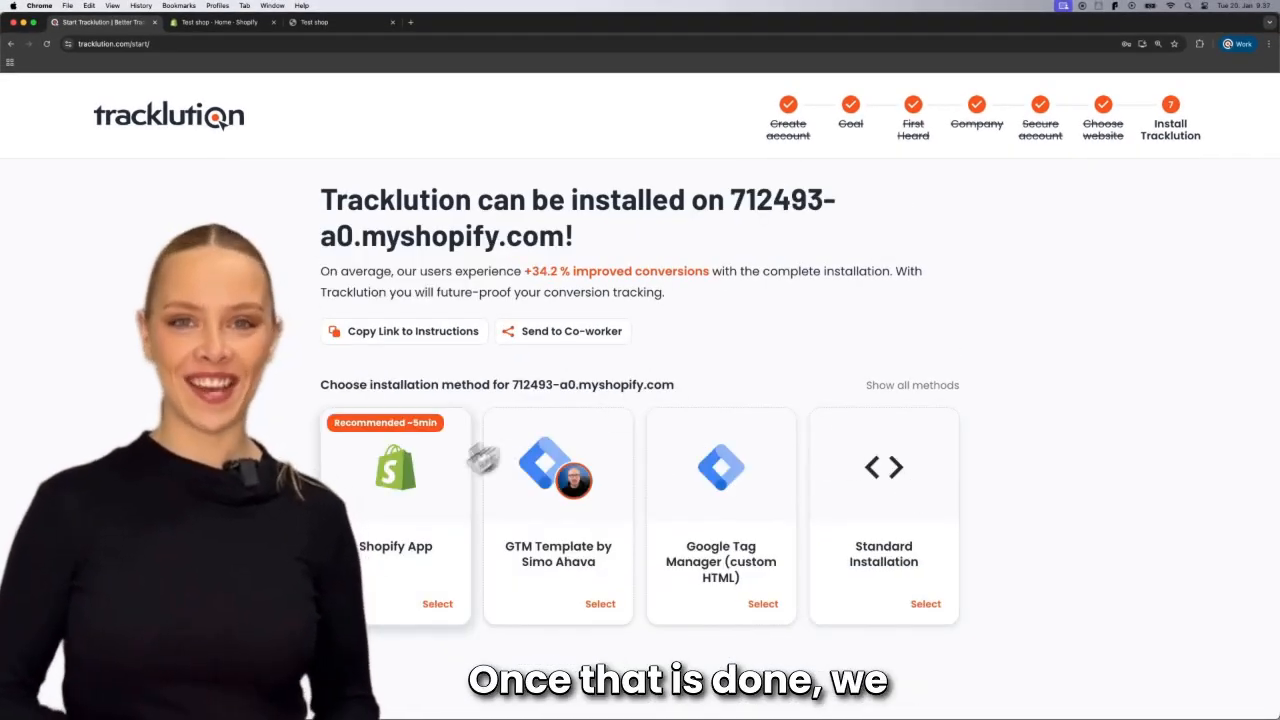
Select the Shopify App installation method and copy the Step 1 pixel code
left_click(412, 492)
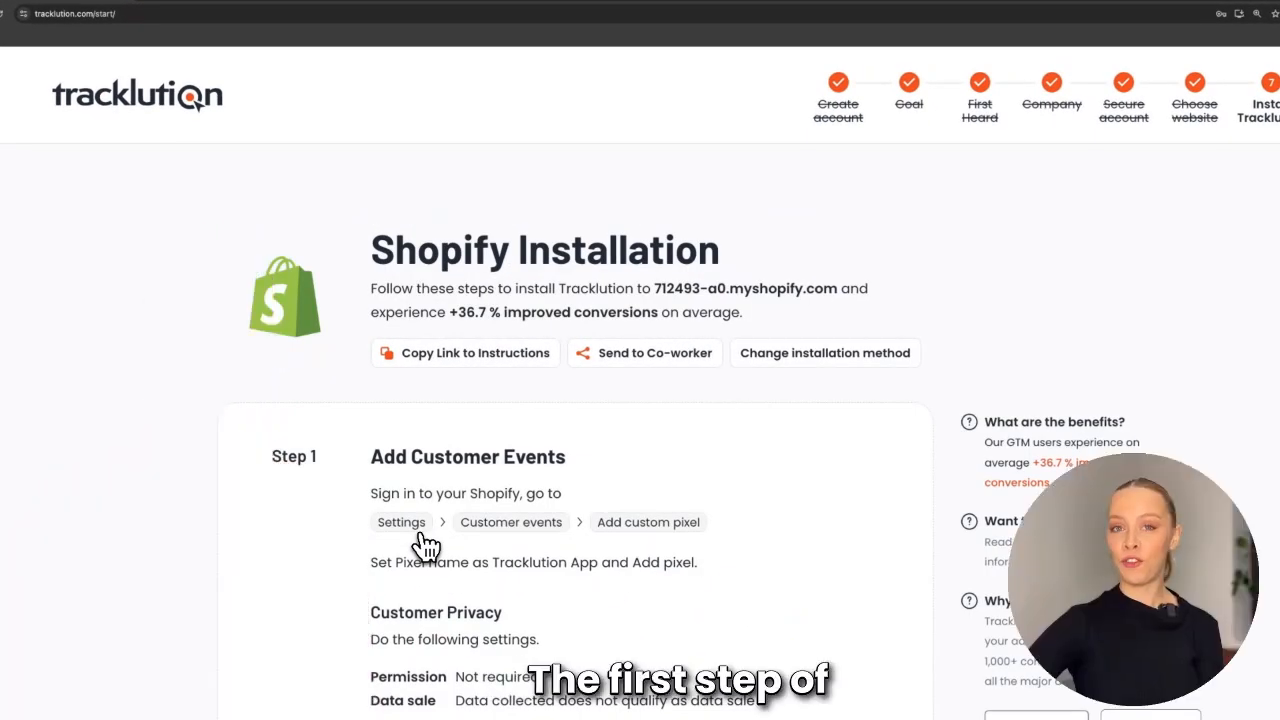
scroll(427, 545, "down", 2)
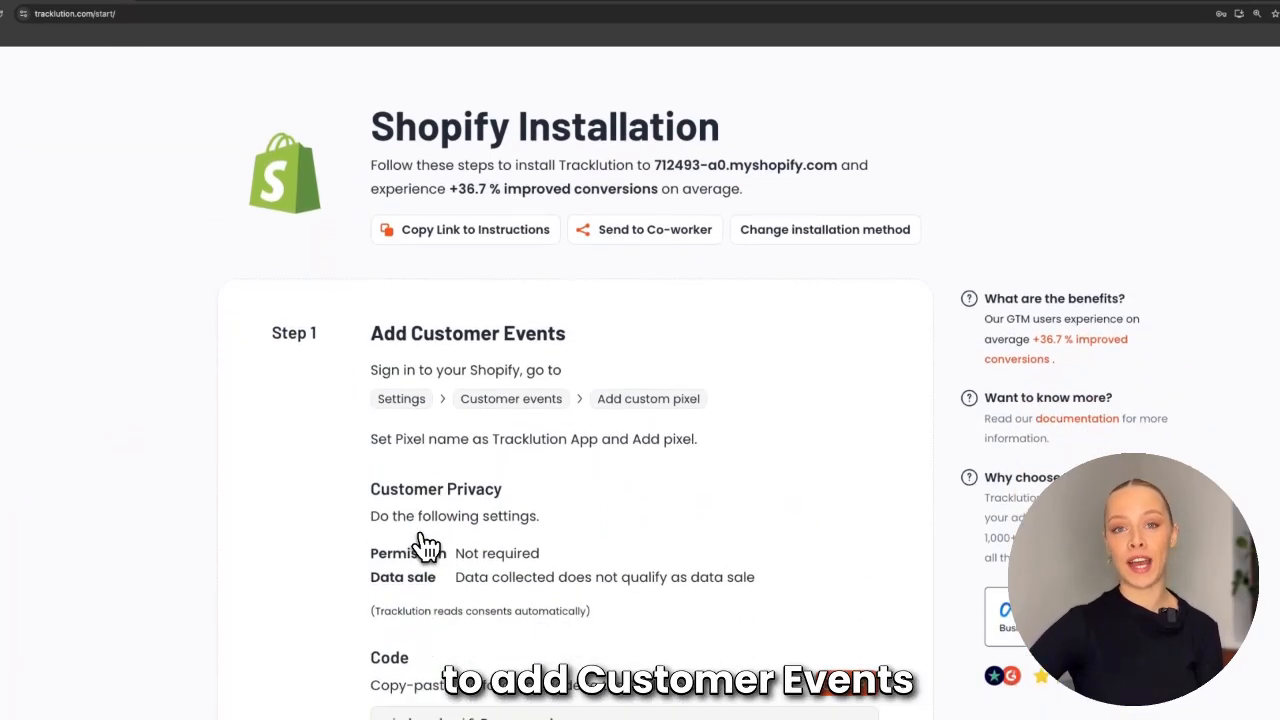
scroll(427, 545, "down", 2)
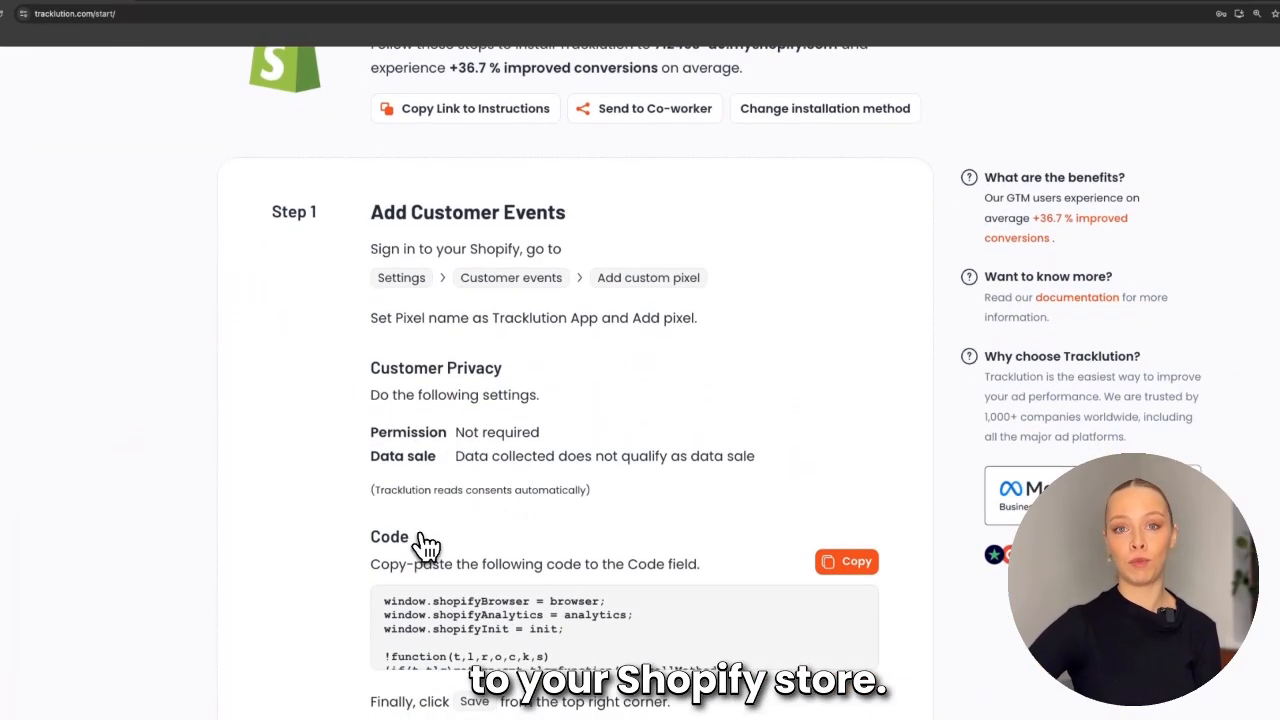
left_click(847, 562)
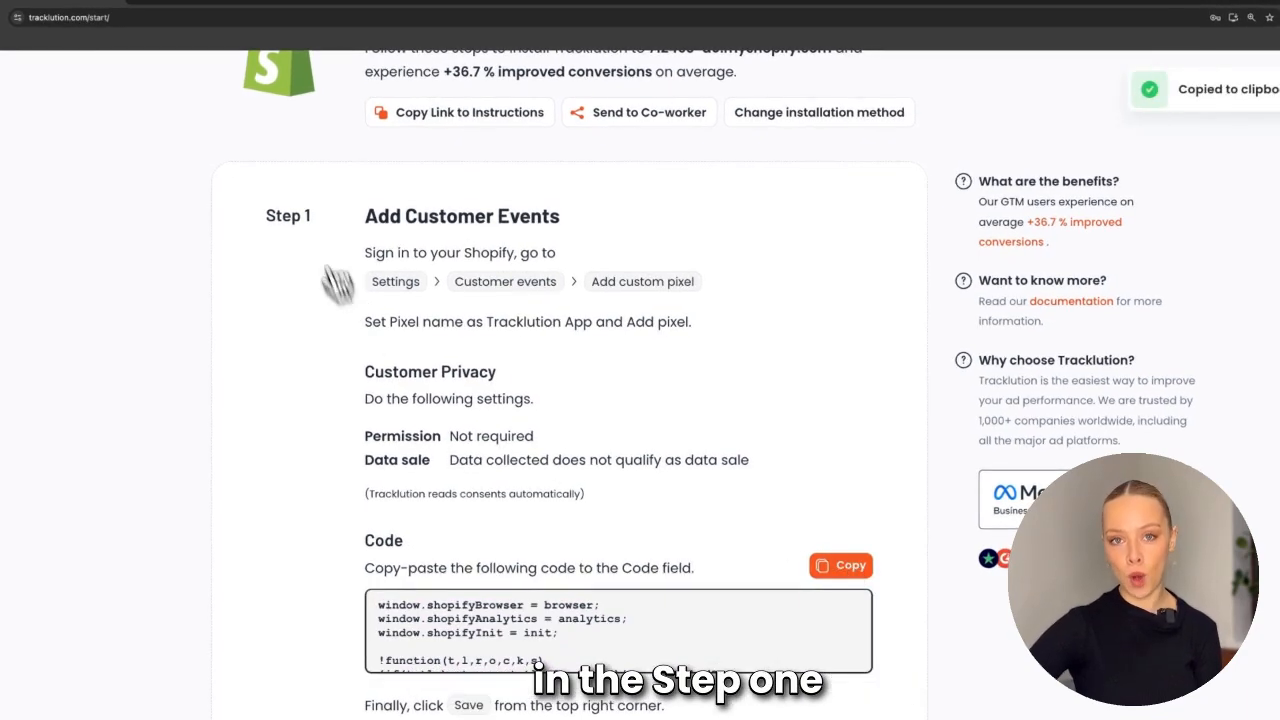
left_click(238, 27)
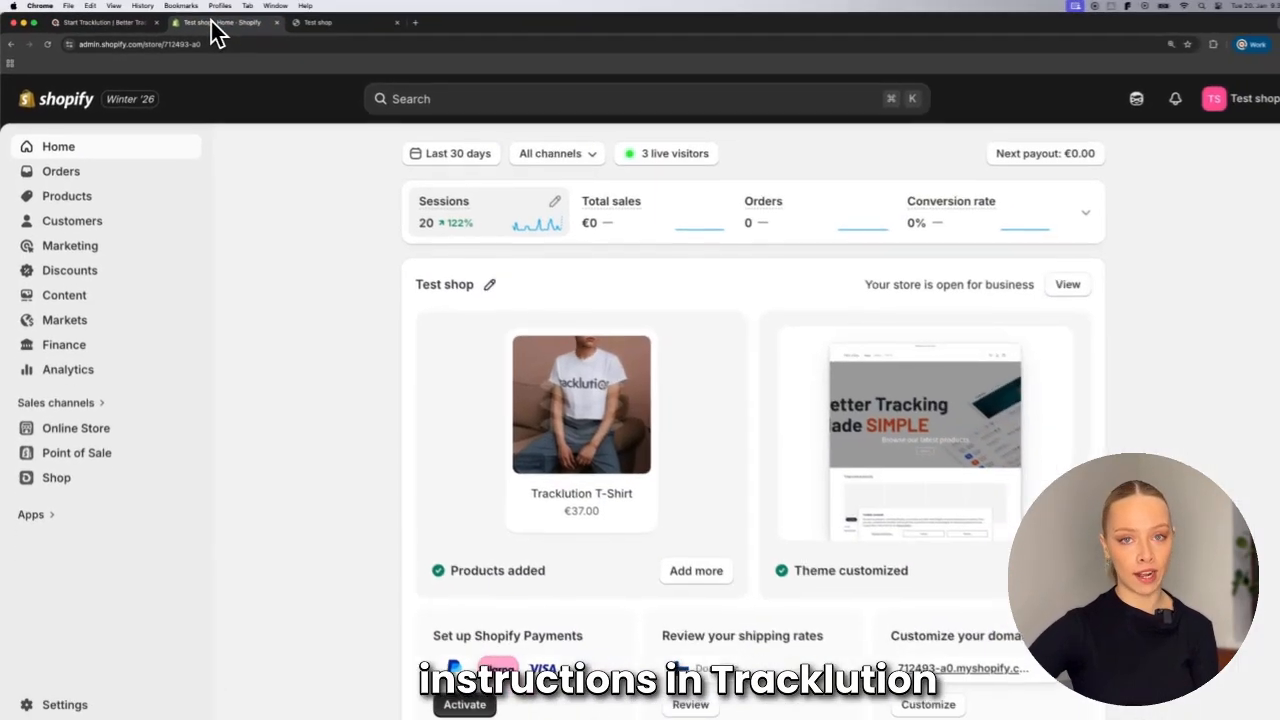
Add a custom pixel named 'Tracklution' under Settings > Customer events > Custom pixels
left_click(33, 700)
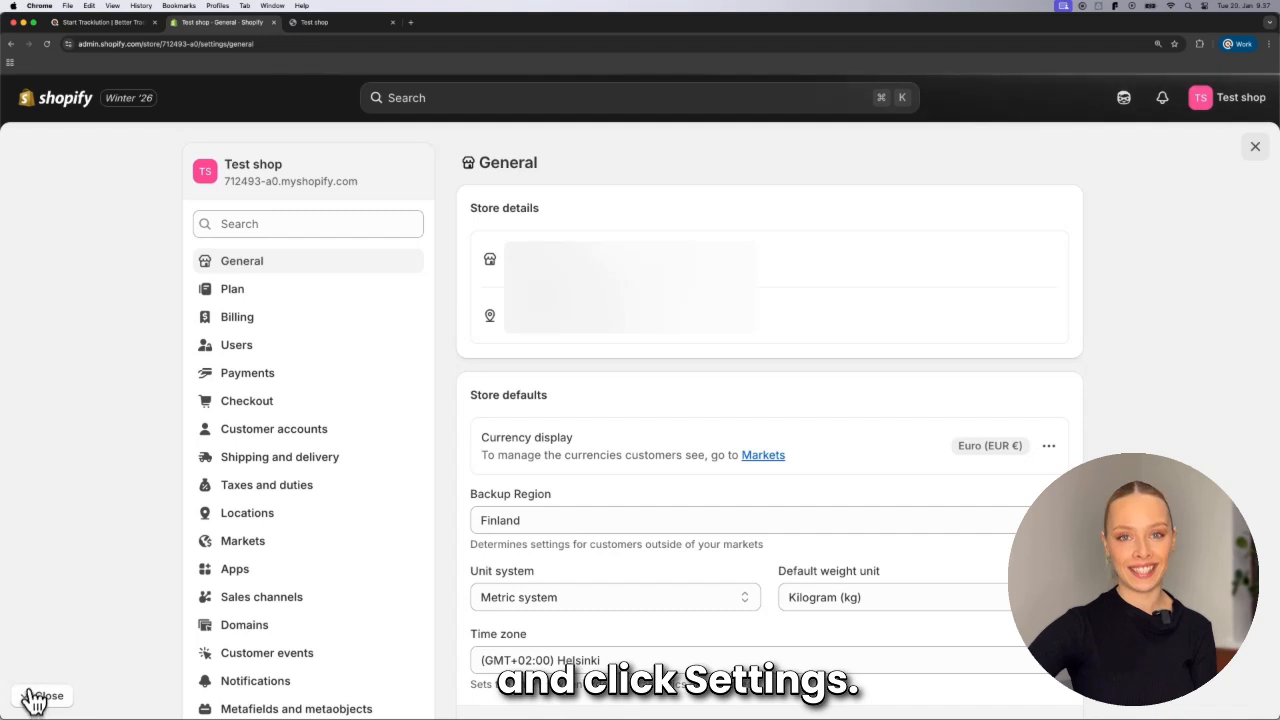
left_click(305, 665)
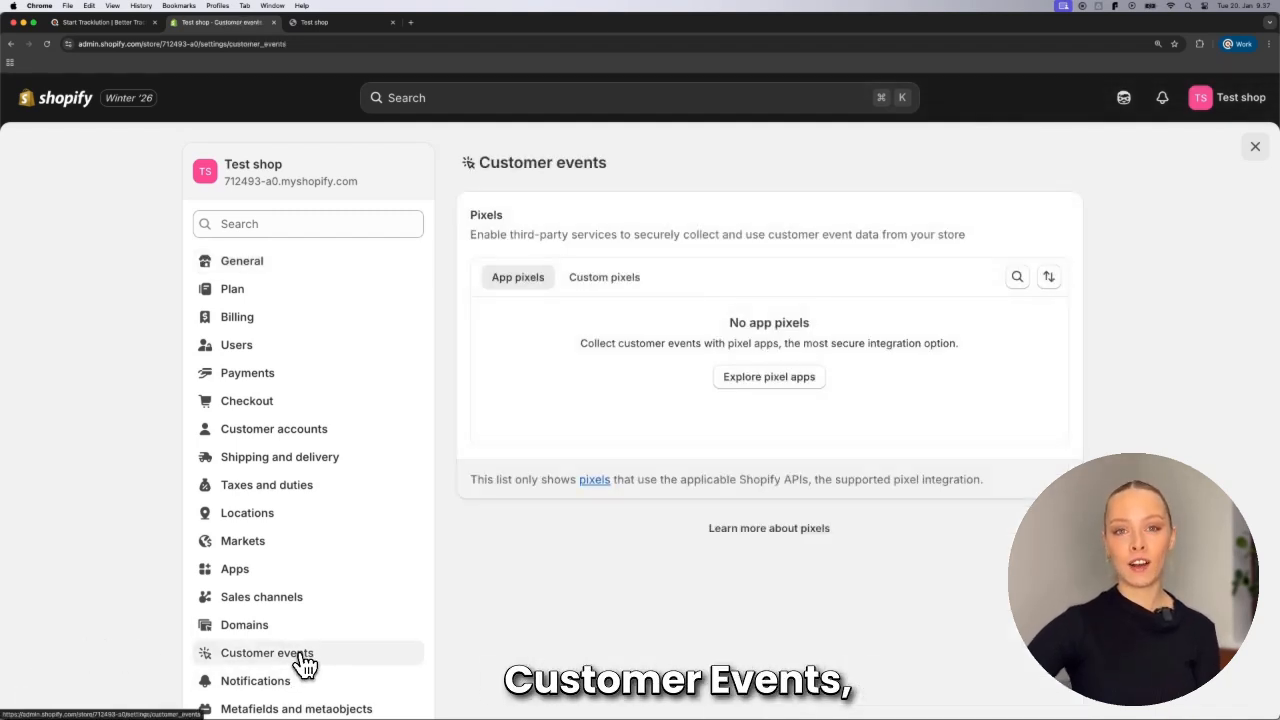
left_click(612, 281)
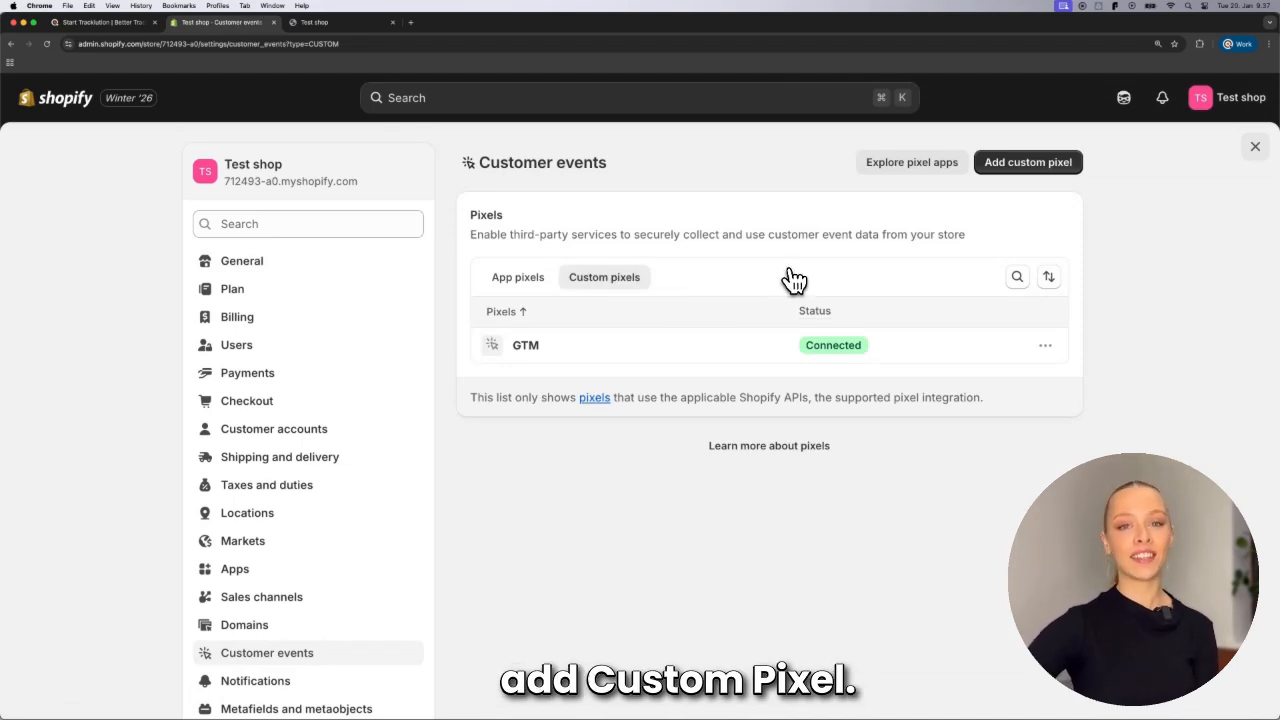
left_click(1029, 171)
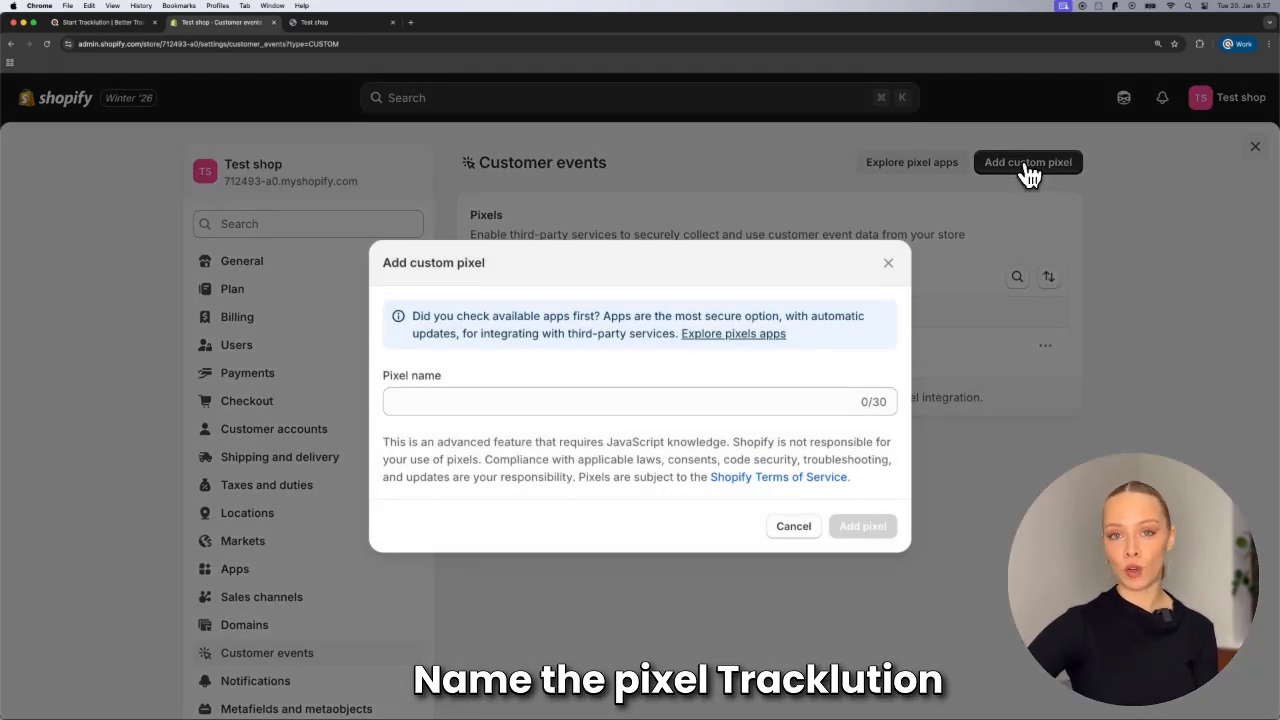
left_click(540, 404)
type("Tracklution")
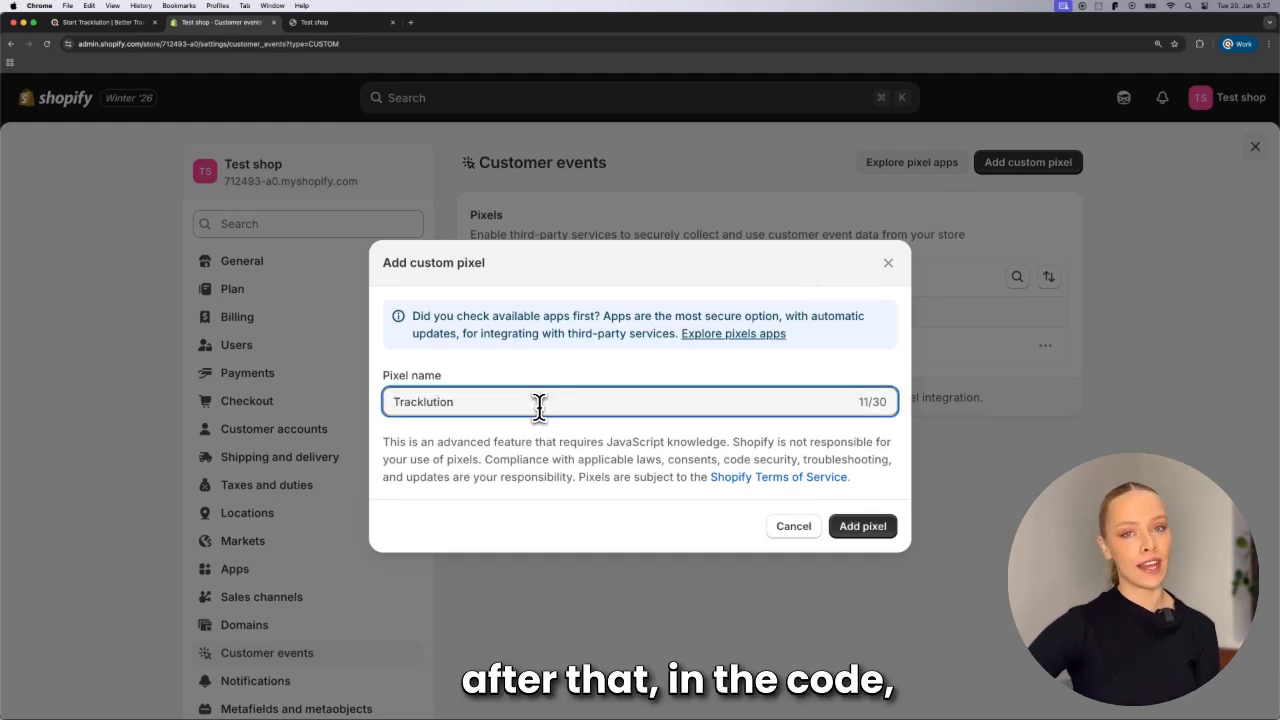
left_click(870, 530)
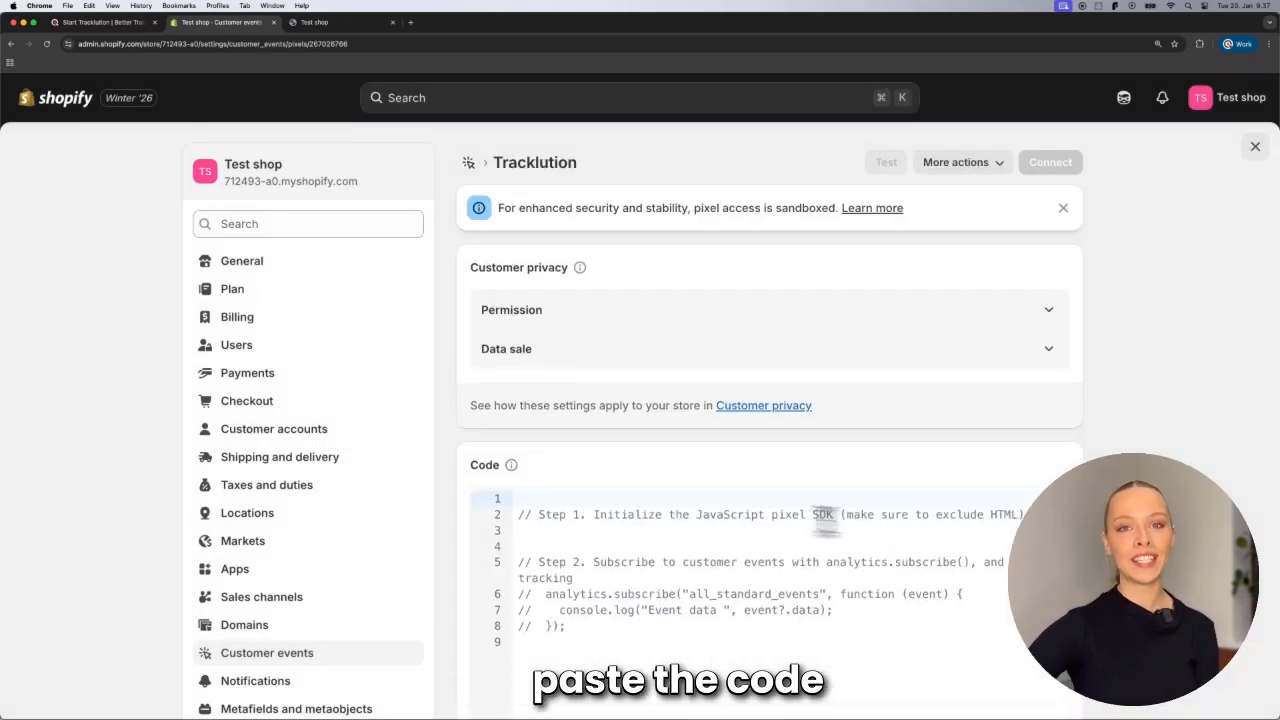
Replace the pixel's default template code with the copied Tracklution code
left_click(596, 497)
key("ctrl+a")
key("BackSpace")
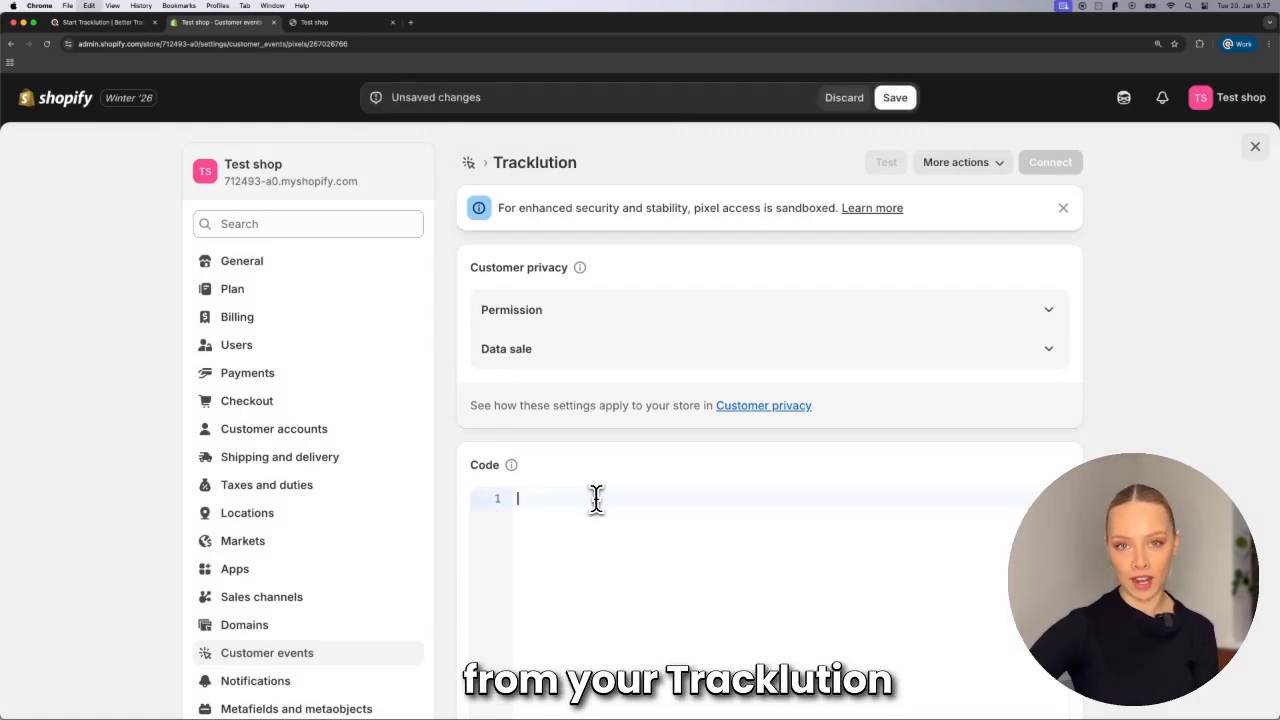
key("ctrl+v")
scroll(1123, 337, "up", 10)
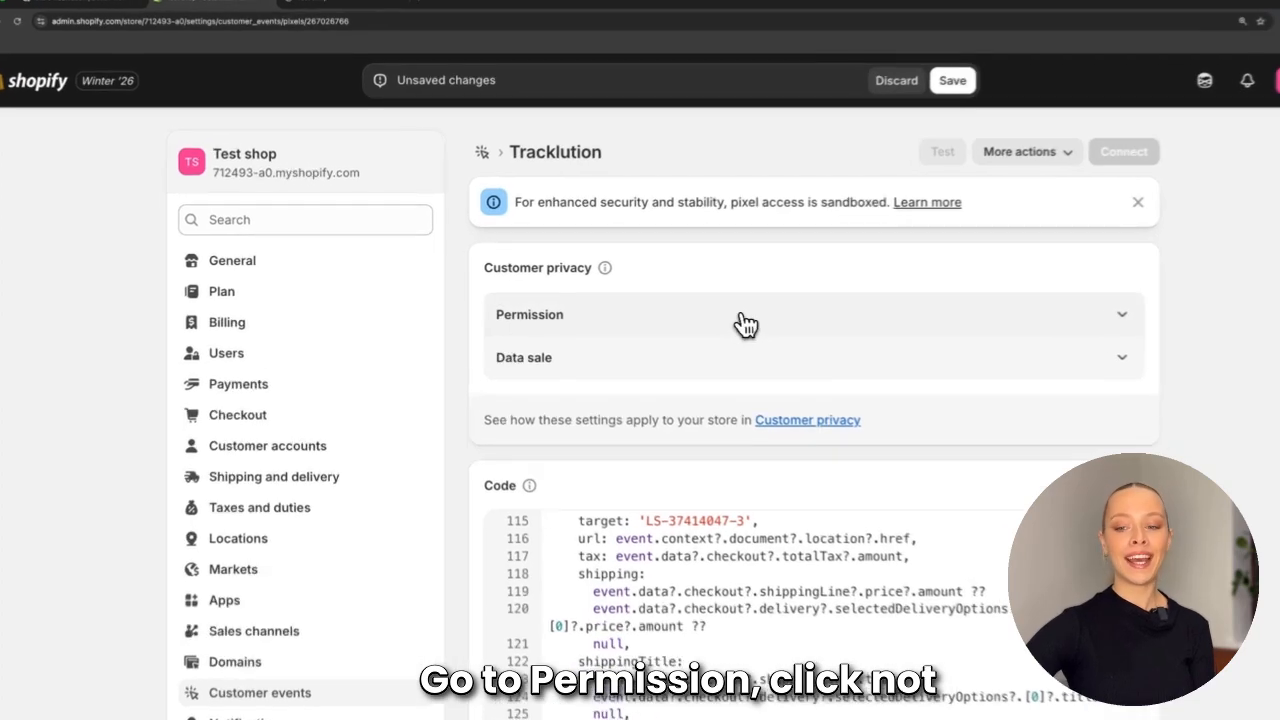
Set the pixel permission to Not required, mark data as not a sale, and save
left_click(706, 318)
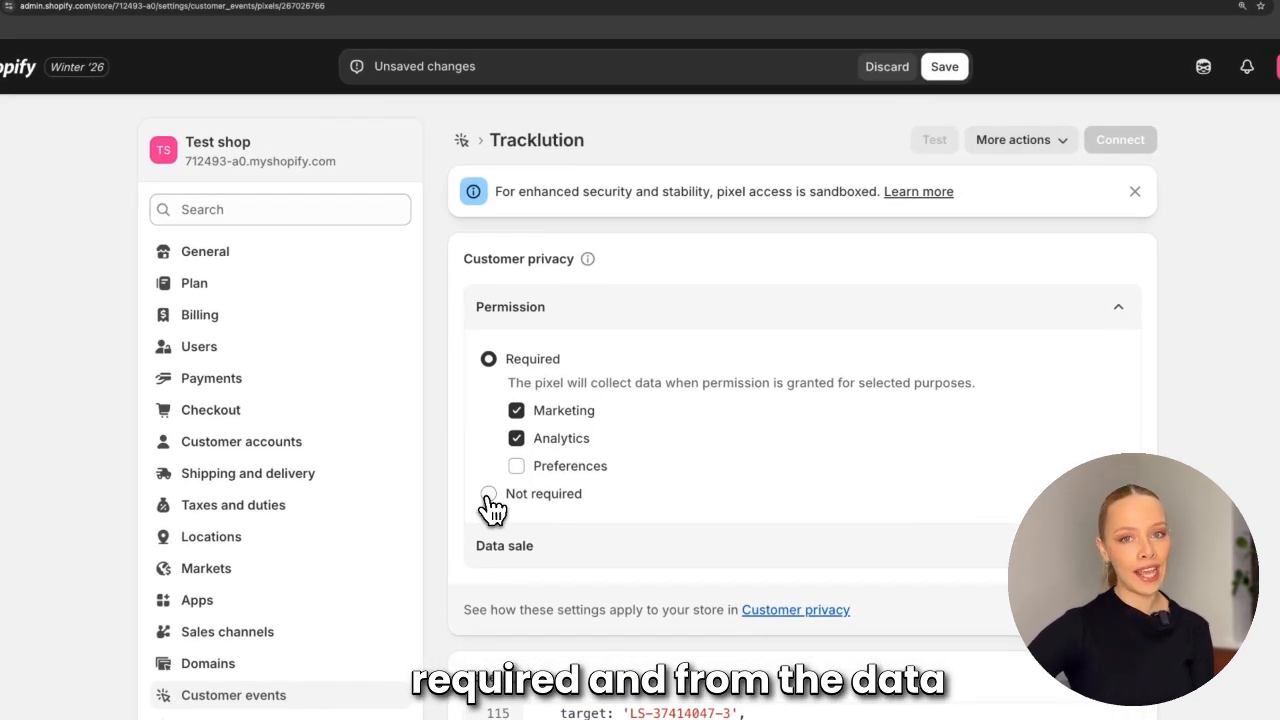
left_click(488, 495)
left_click(498, 462)
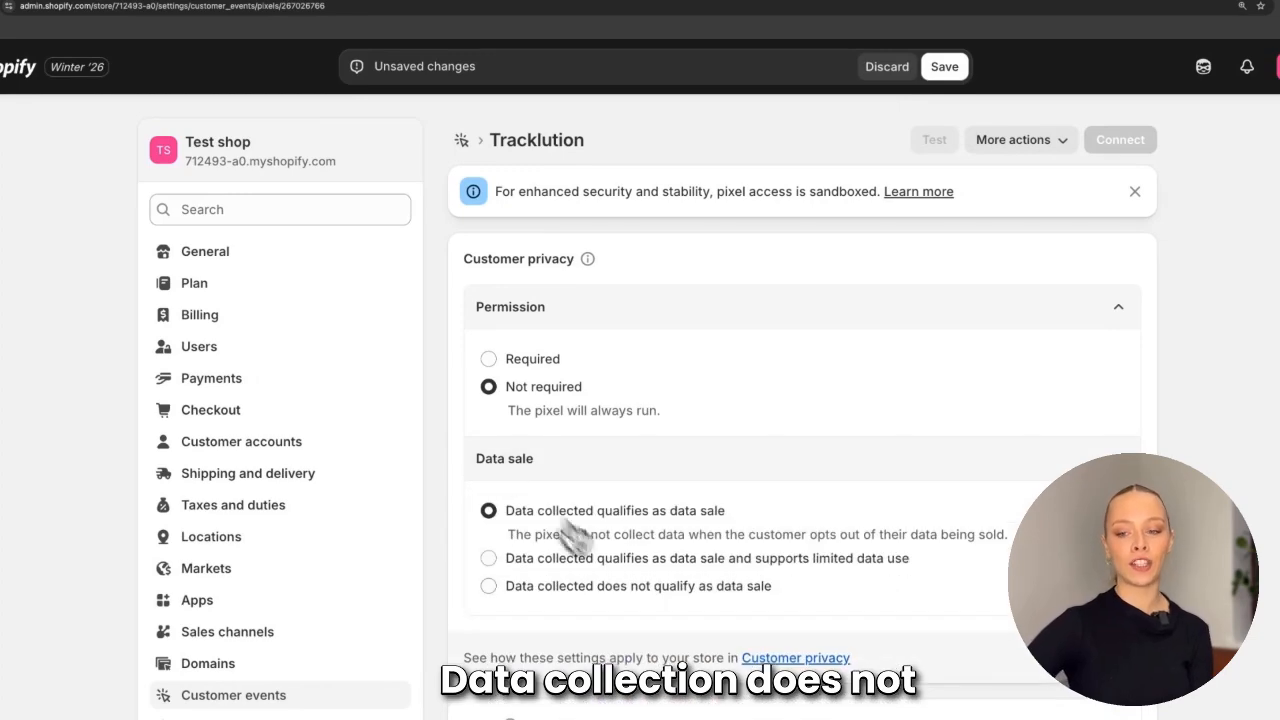
left_click(620, 586)
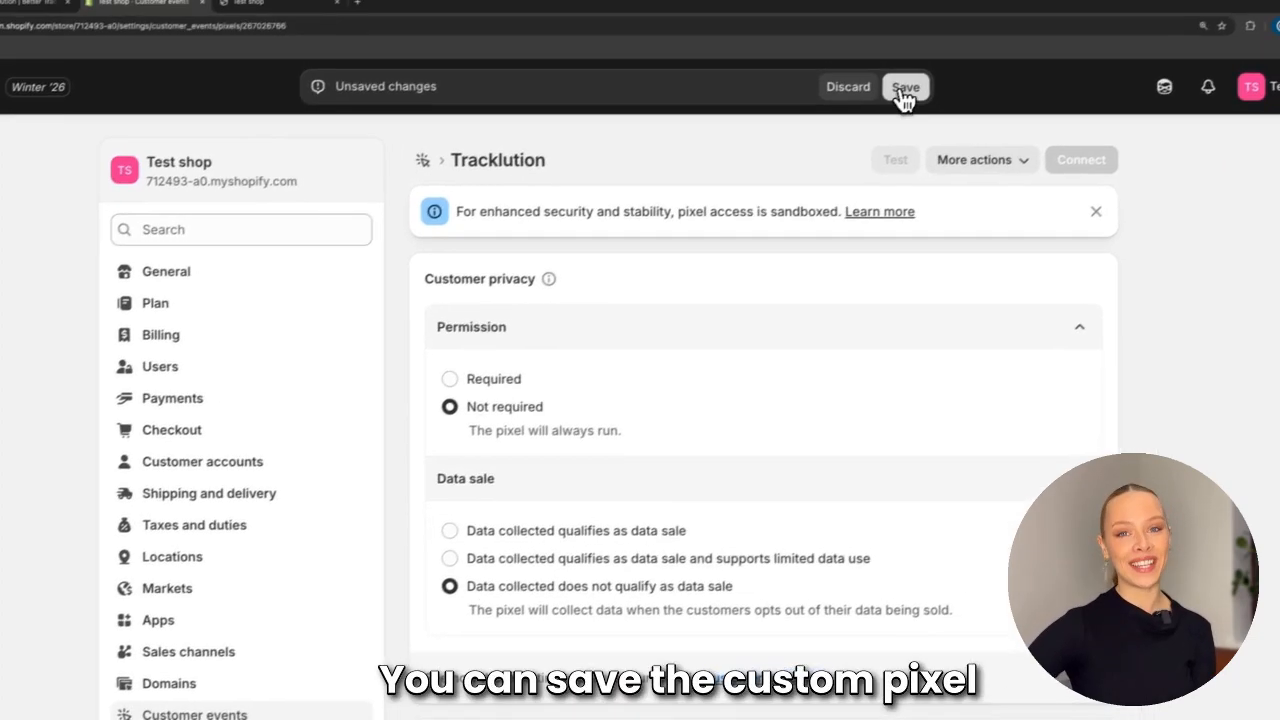
left_click(944, 66)
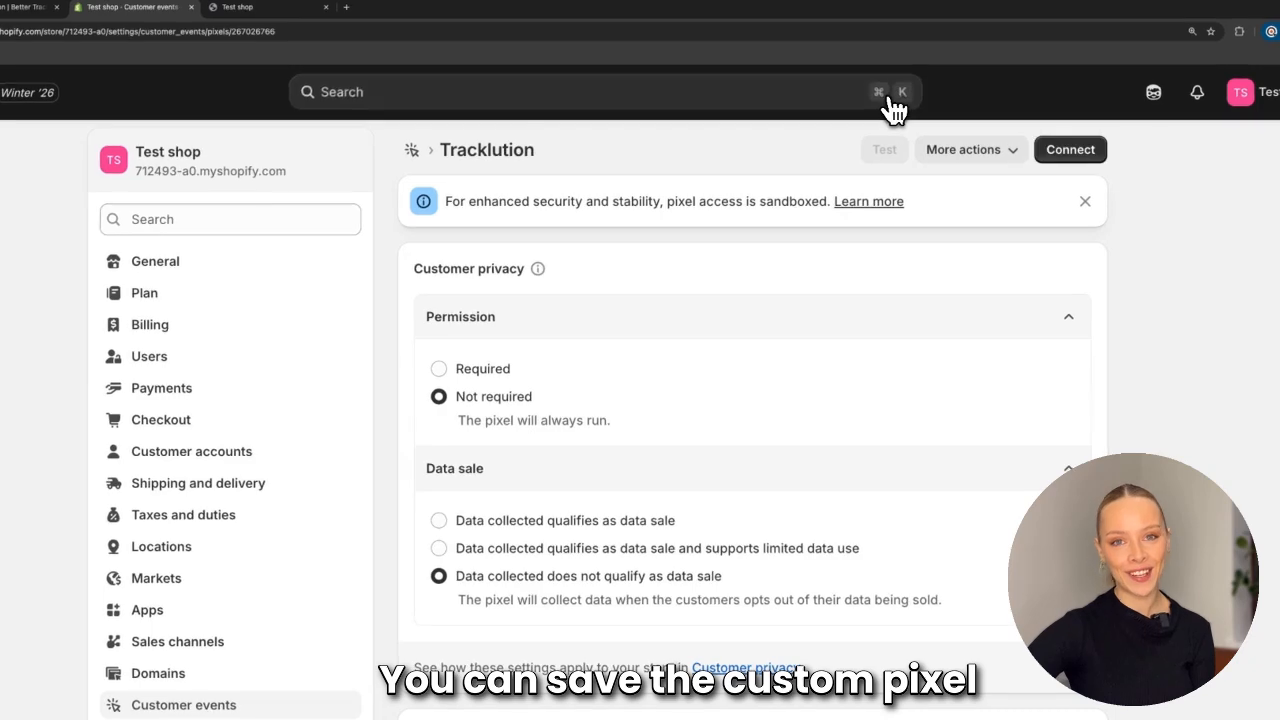
Connect the Tracklution pixel to Test shop and return to Tracklution's instructions
left_click(1062, 152)
left_click(853, 503)
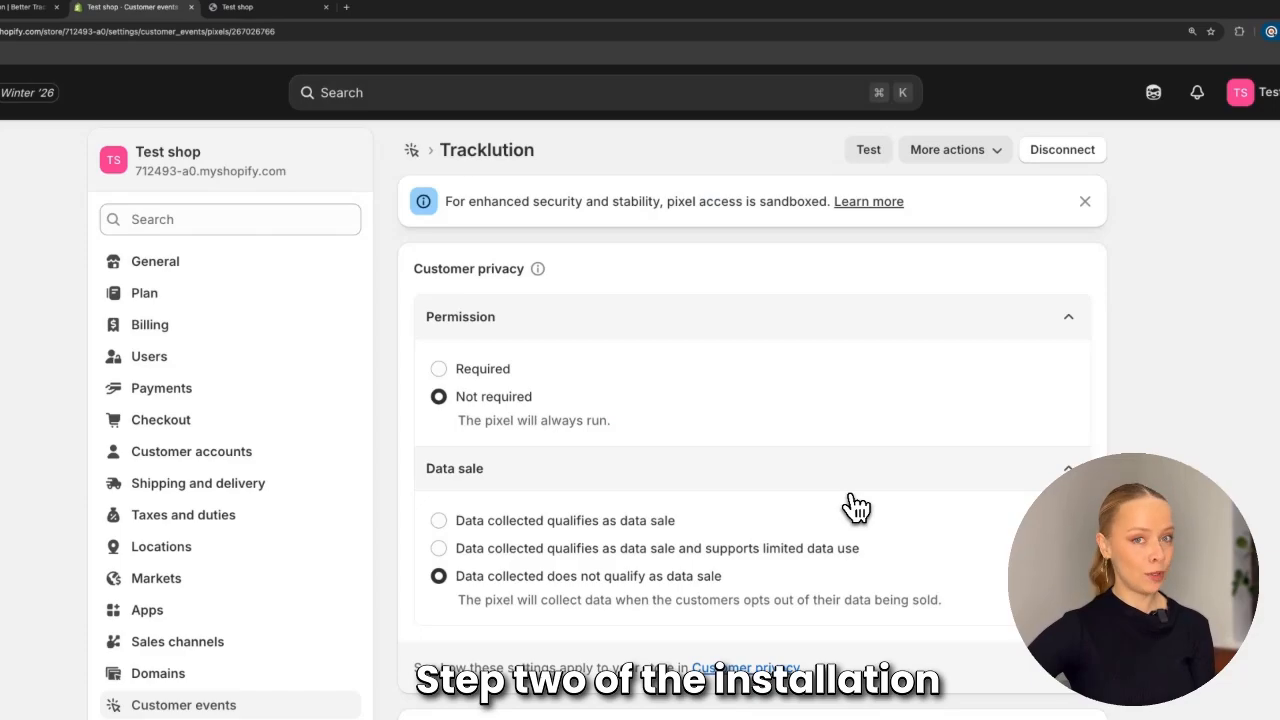
left_click(30, 7)
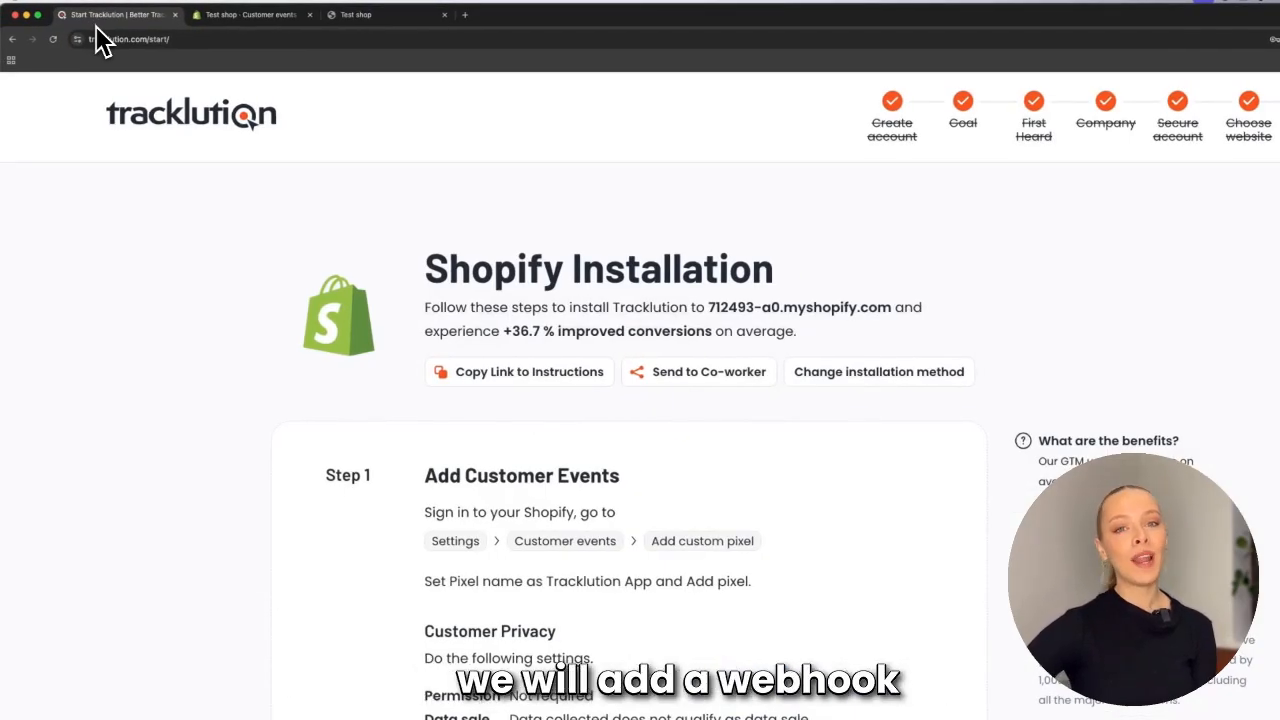
Copy the Step 2 order-creation webhook URL and go back to the Shopify pixel tab
scroll(176, 480, "down", 10)
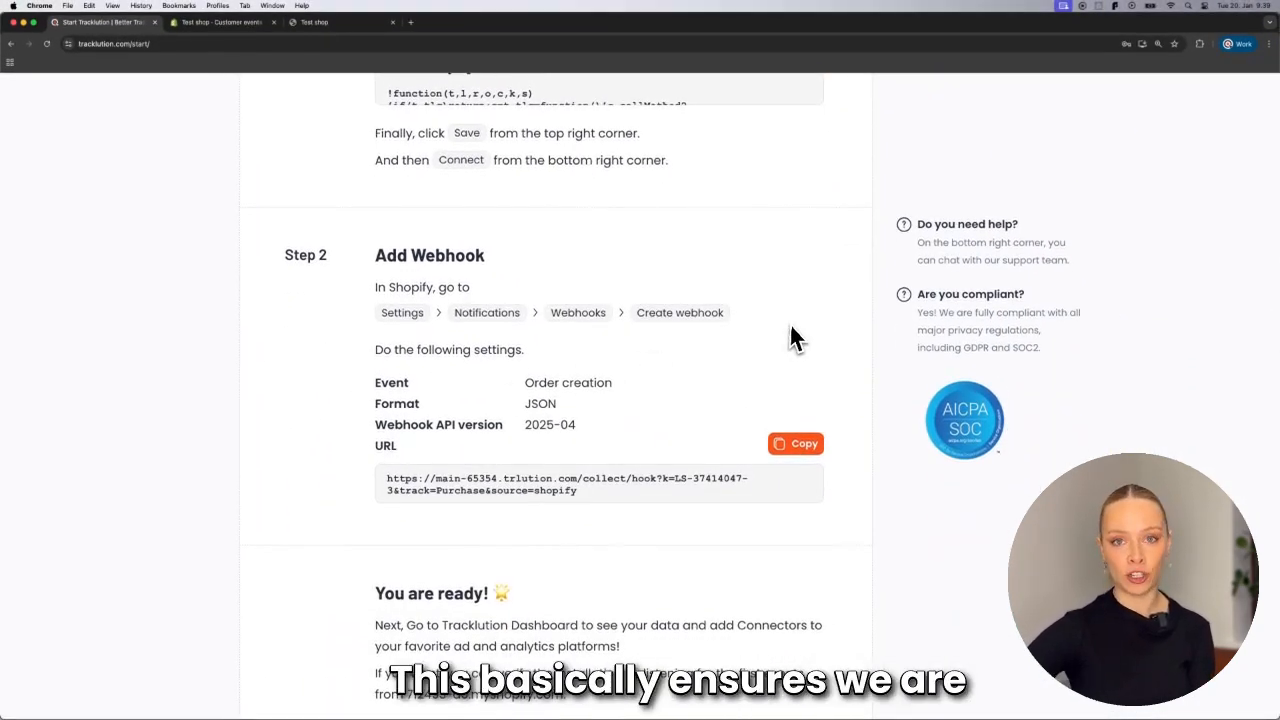
left_click(816, 446)
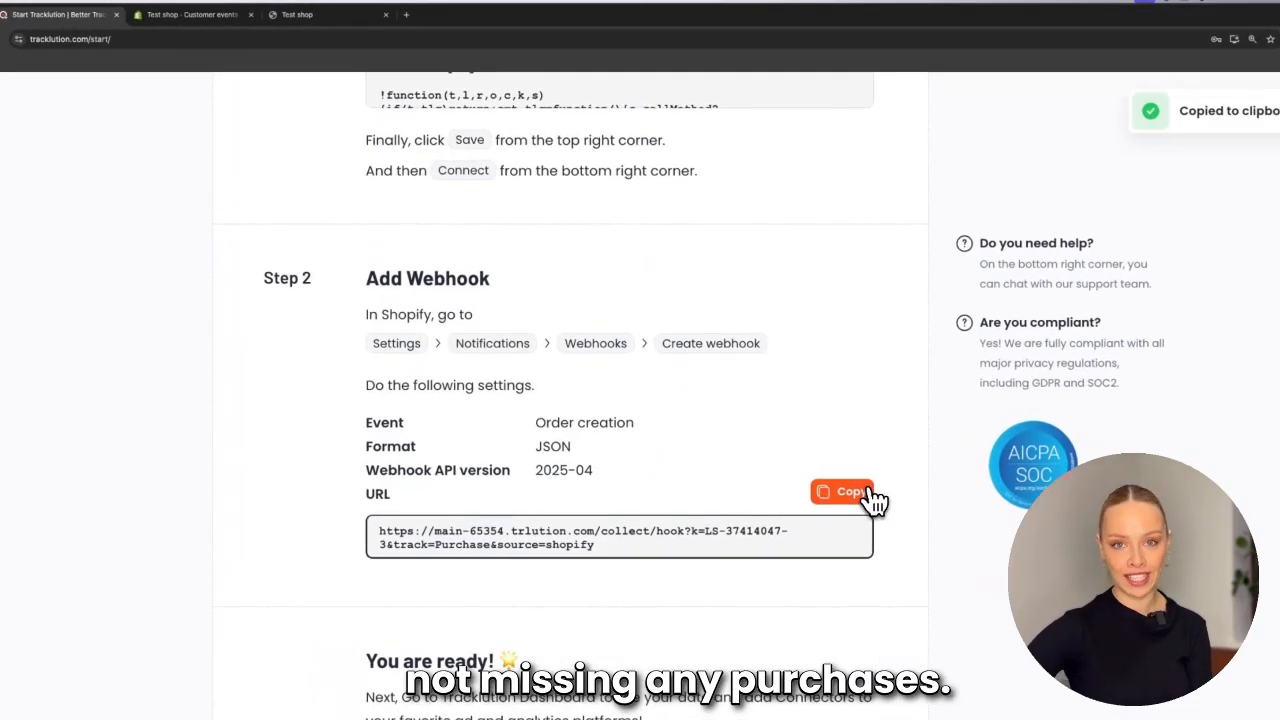
left_click(195, 15)
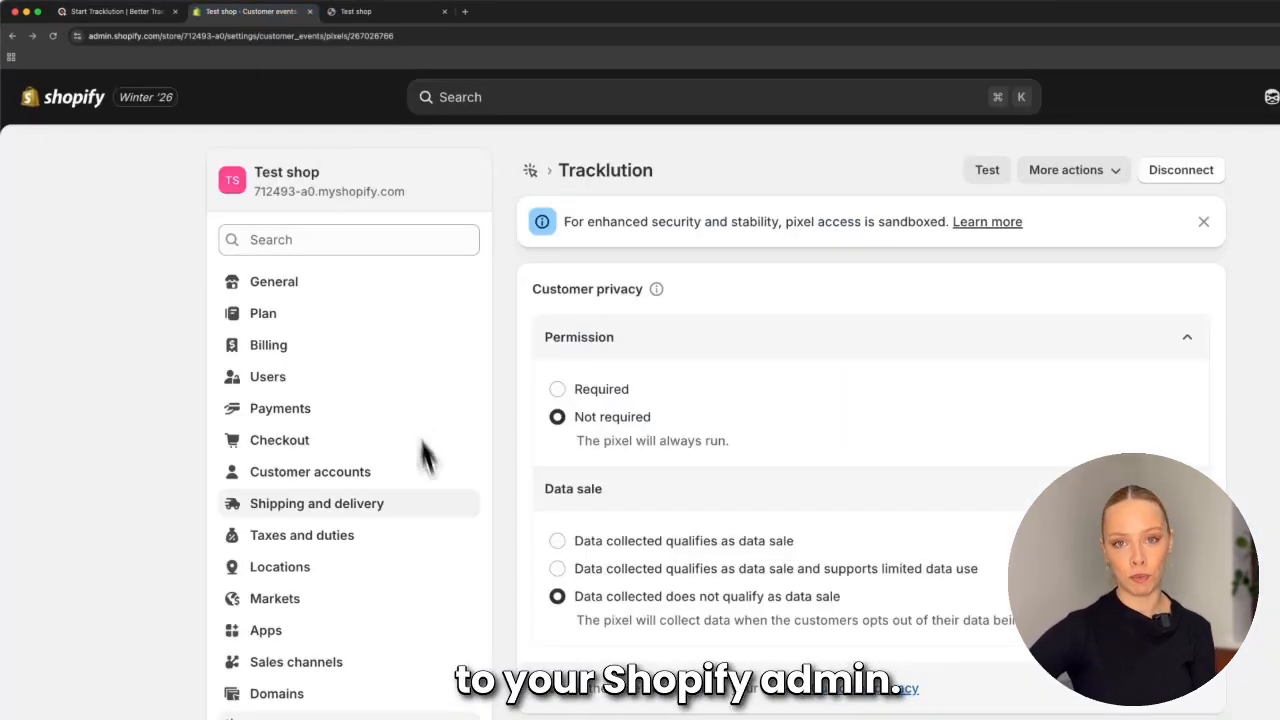
Start a new webhook under Settings > Notifications > Webhooks with event Order creation
scroll(430, 480, "down", 5)
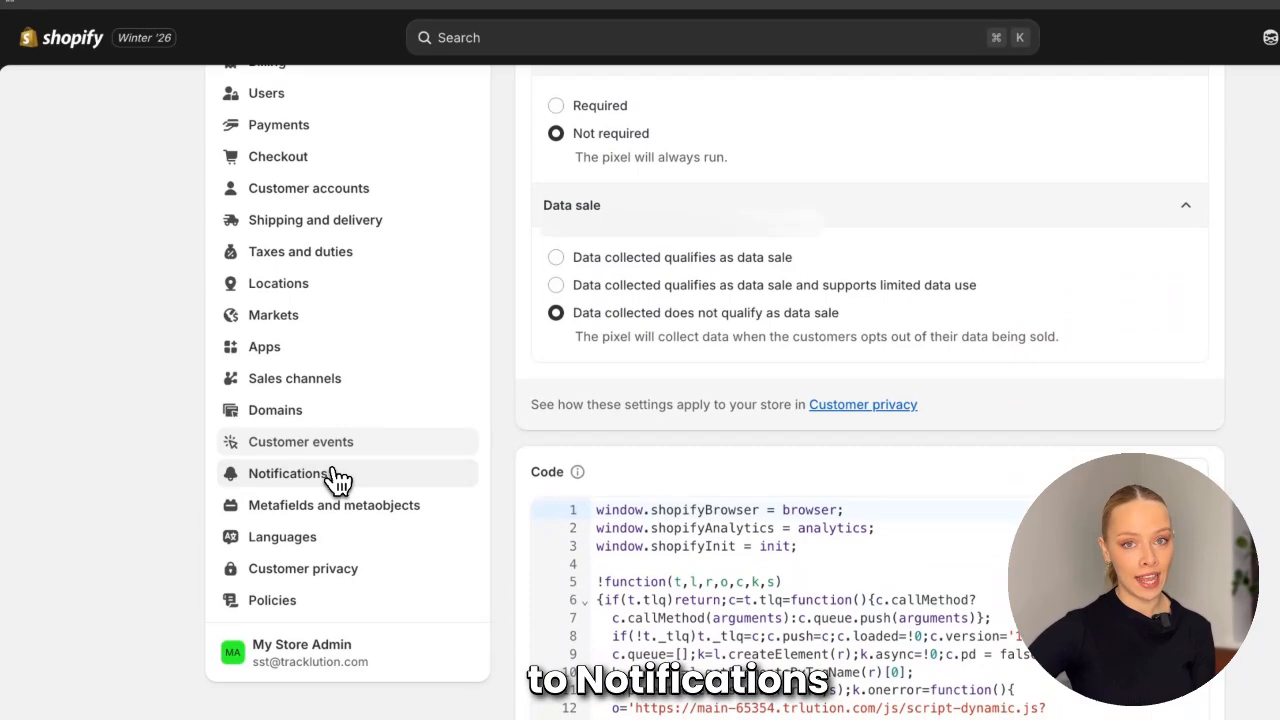
left_click(335, 540)
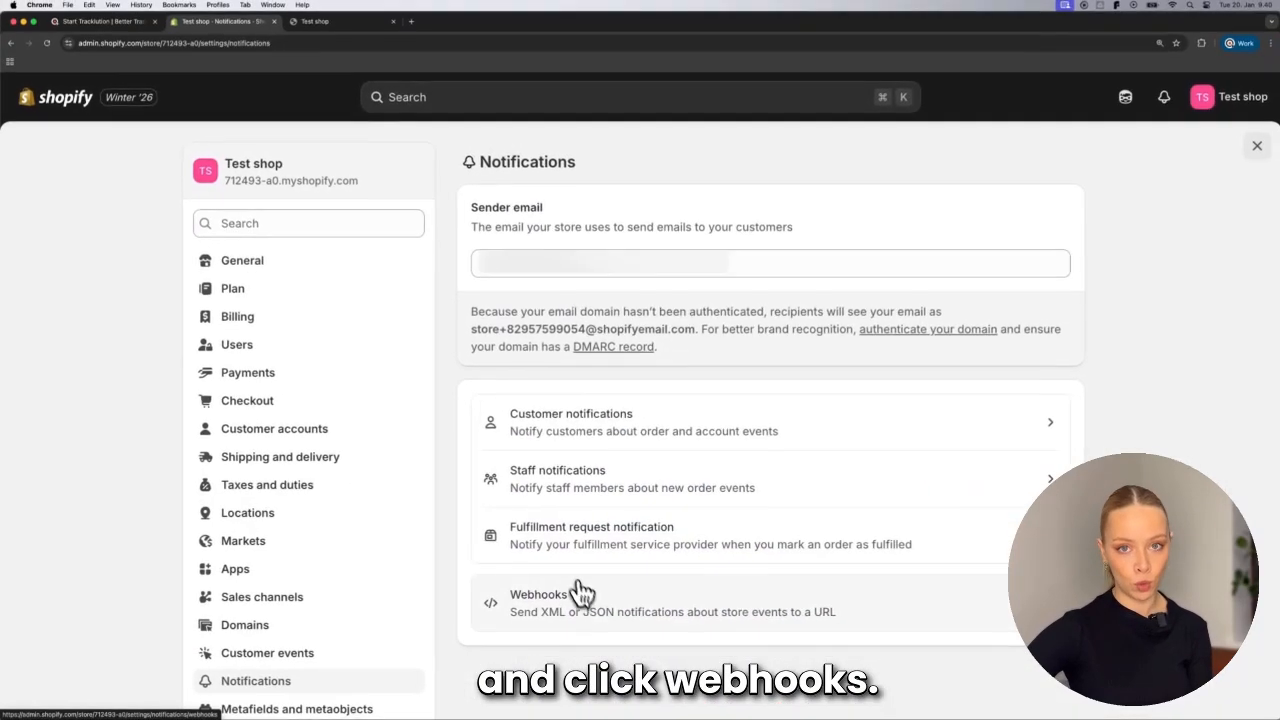
left_click(660, 610)
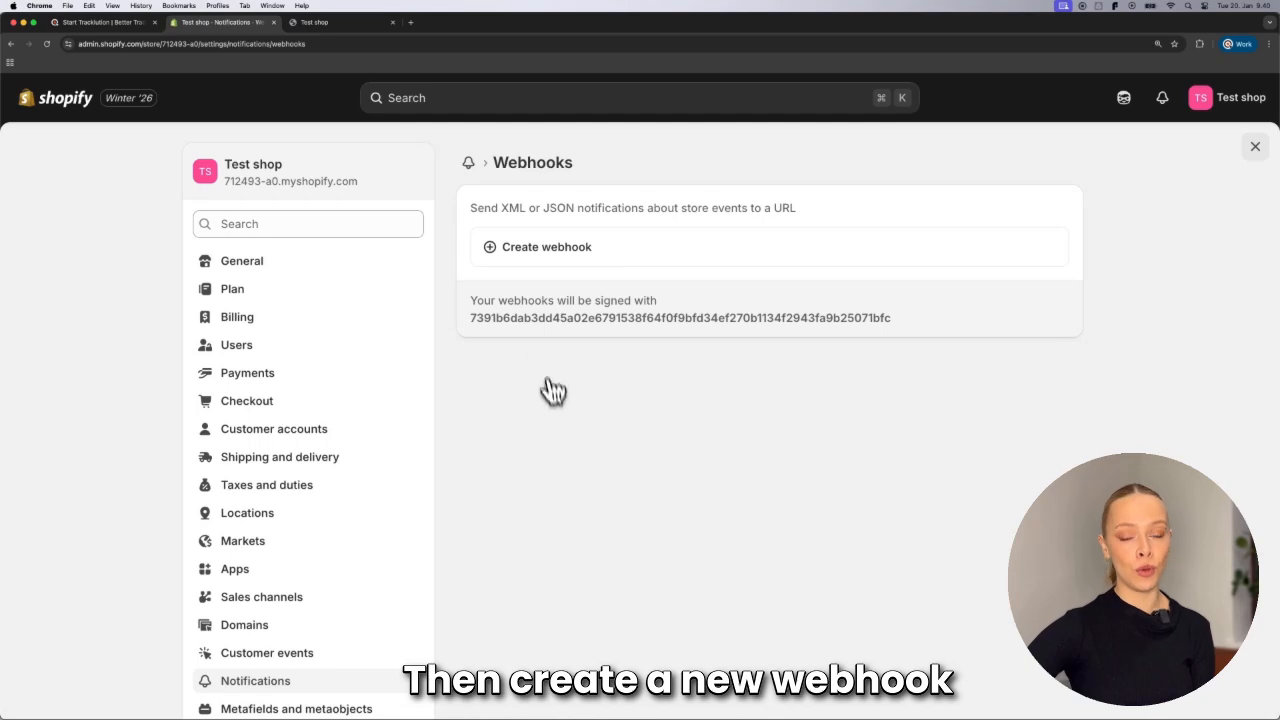
left_click(505, 252)
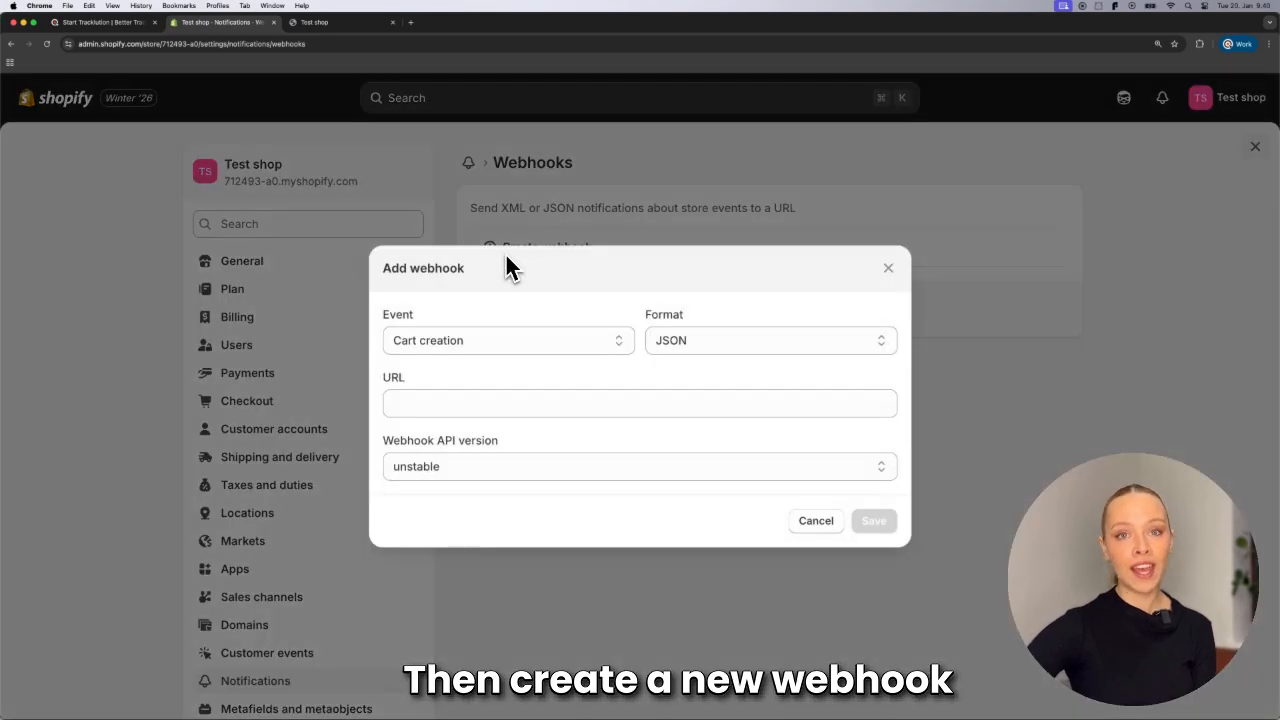
left_click(473, 340)
key("o")
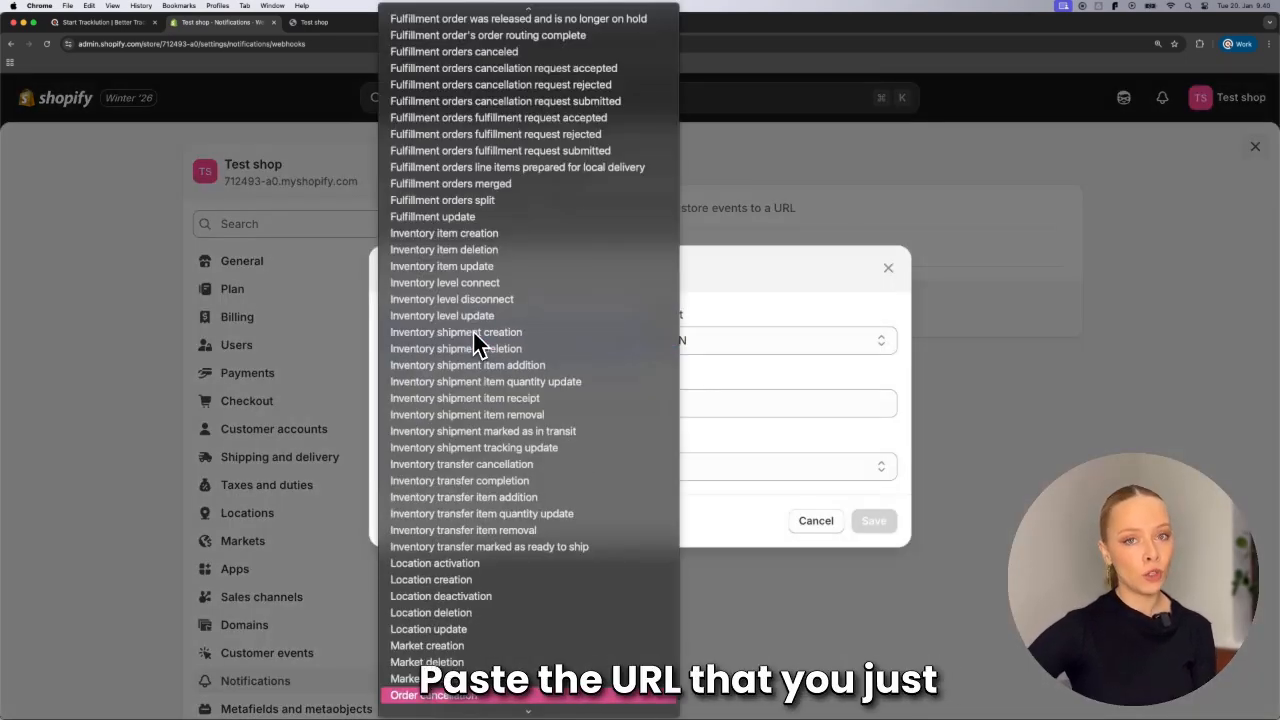
scroll(470, 620, "down", 3)
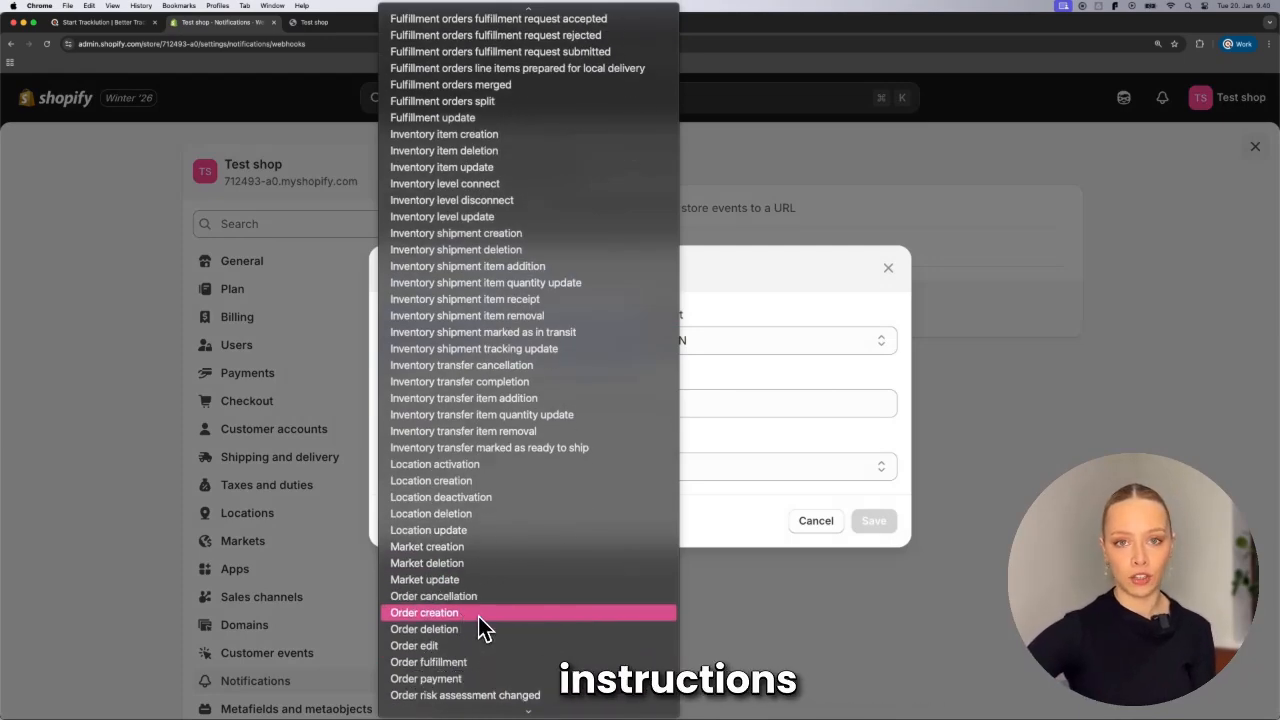
left_click(478, 614)
Paste the Tracklution webhook URL, choose API version 2026-01 (Latest), and save the webhook
left_click(525, 403)
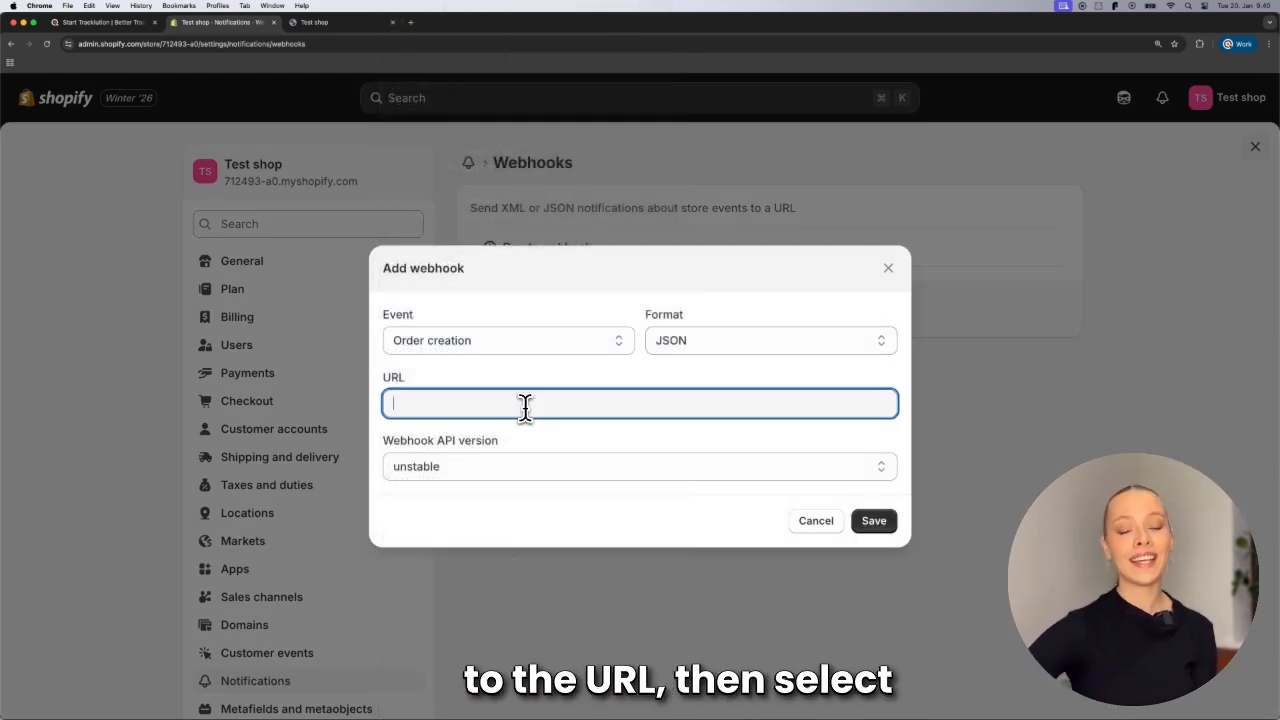
key("super+v")
left_click(522, 468)
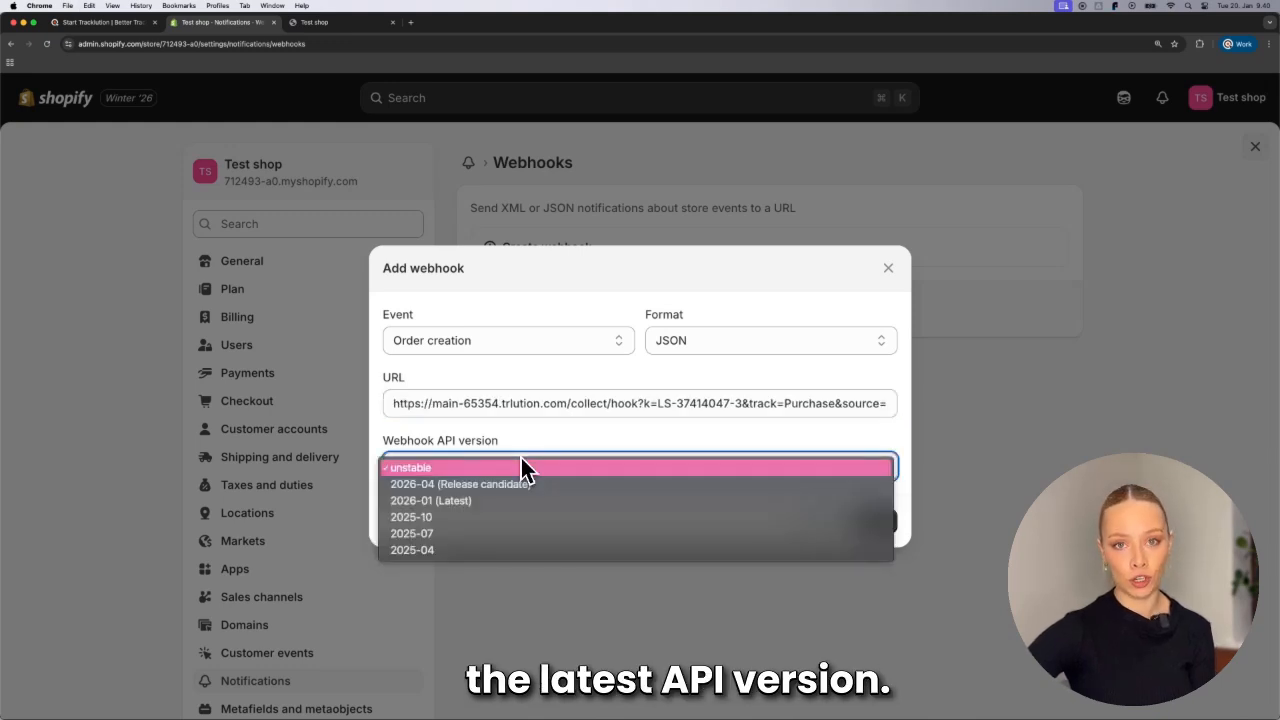
left_click(529, 500)
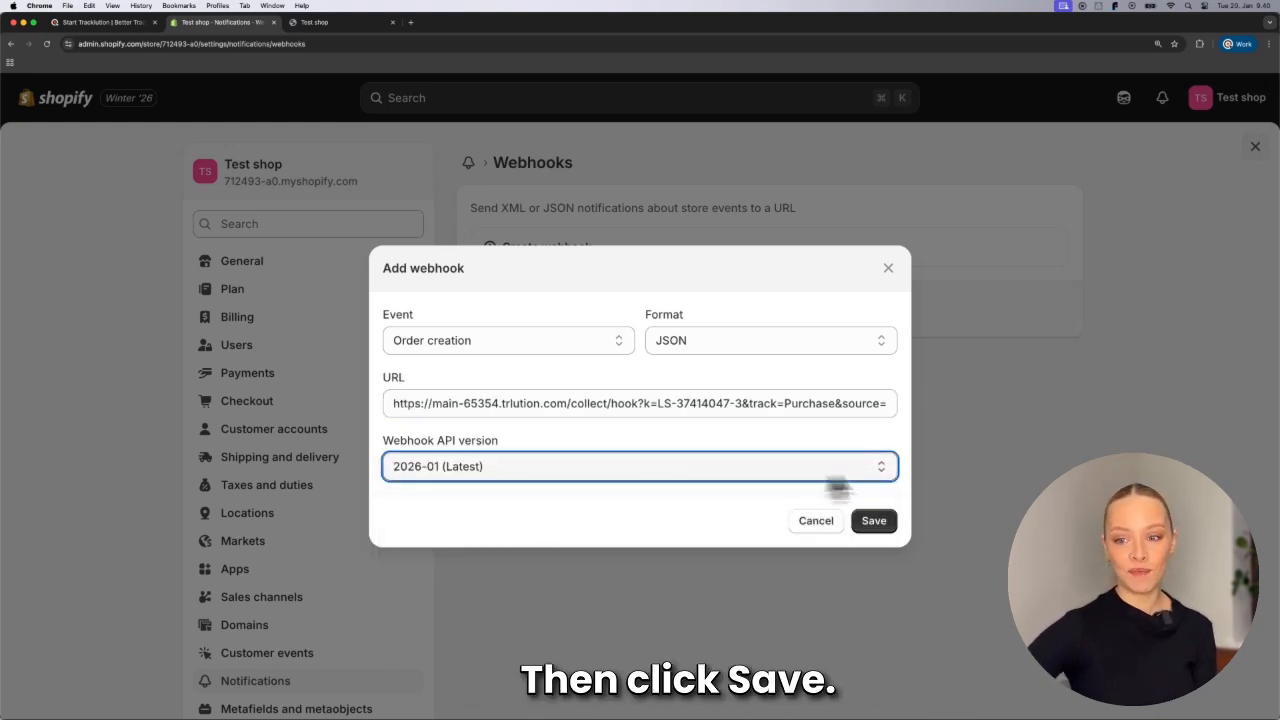
left_click(891, 526)
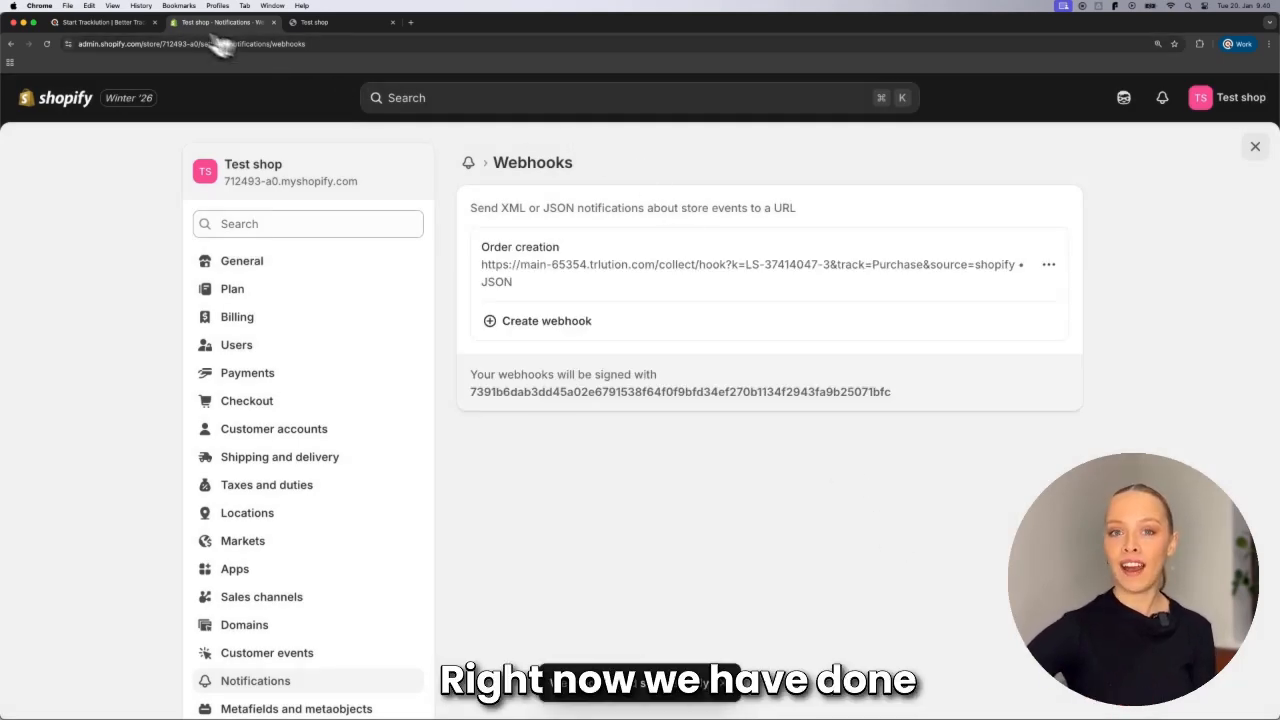
left_click(128, 26)
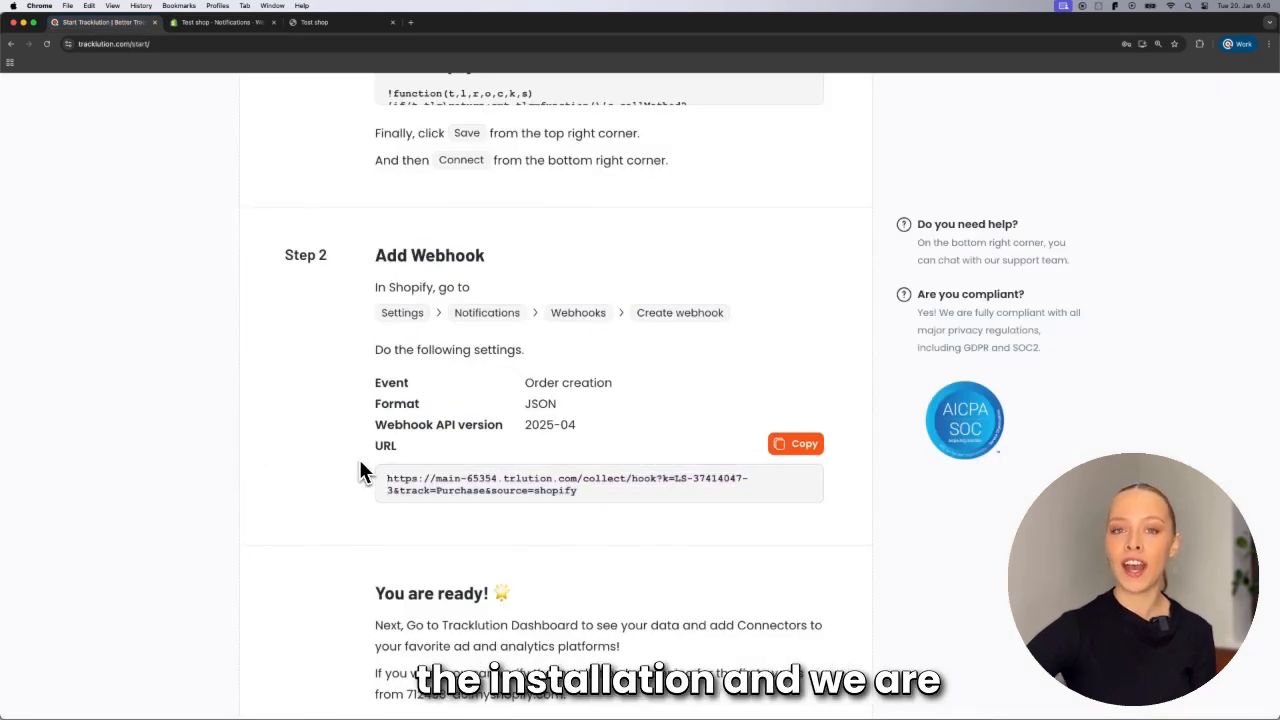
Start Tracklution listening for first events and switch to the Test shop storefront
scroll(360, 472, "down", 4)
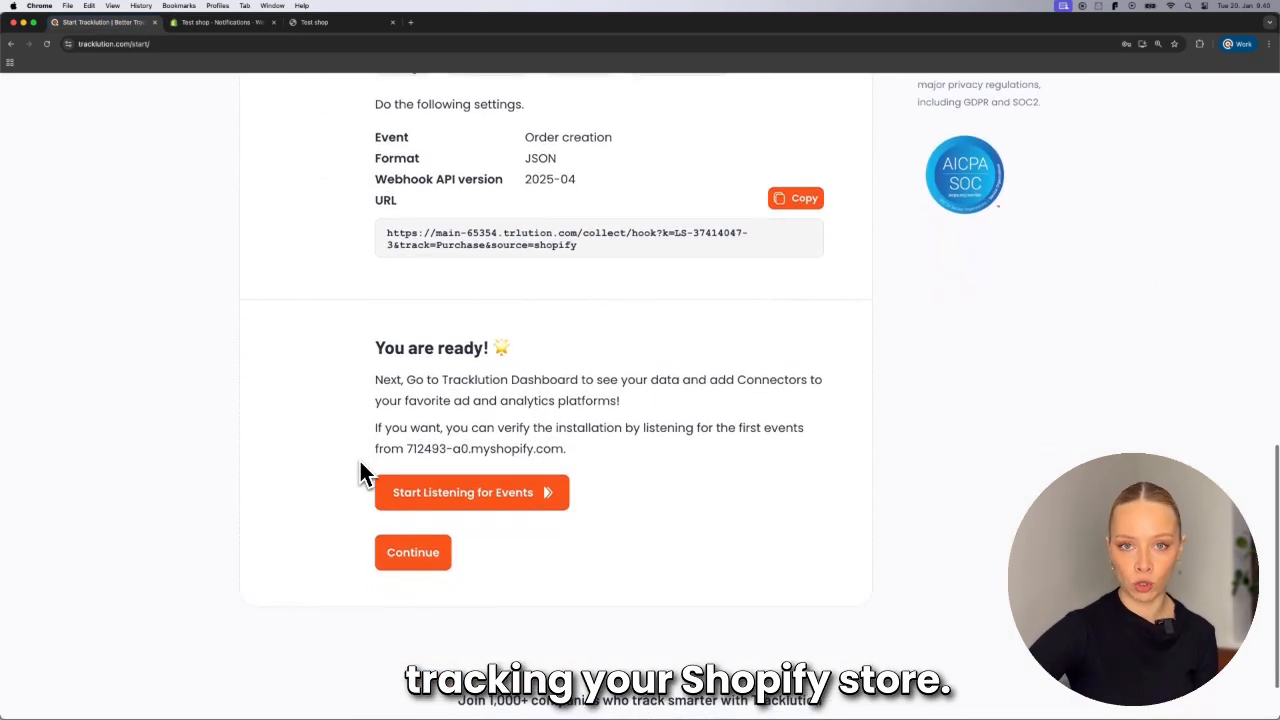
left_click(430, 490)
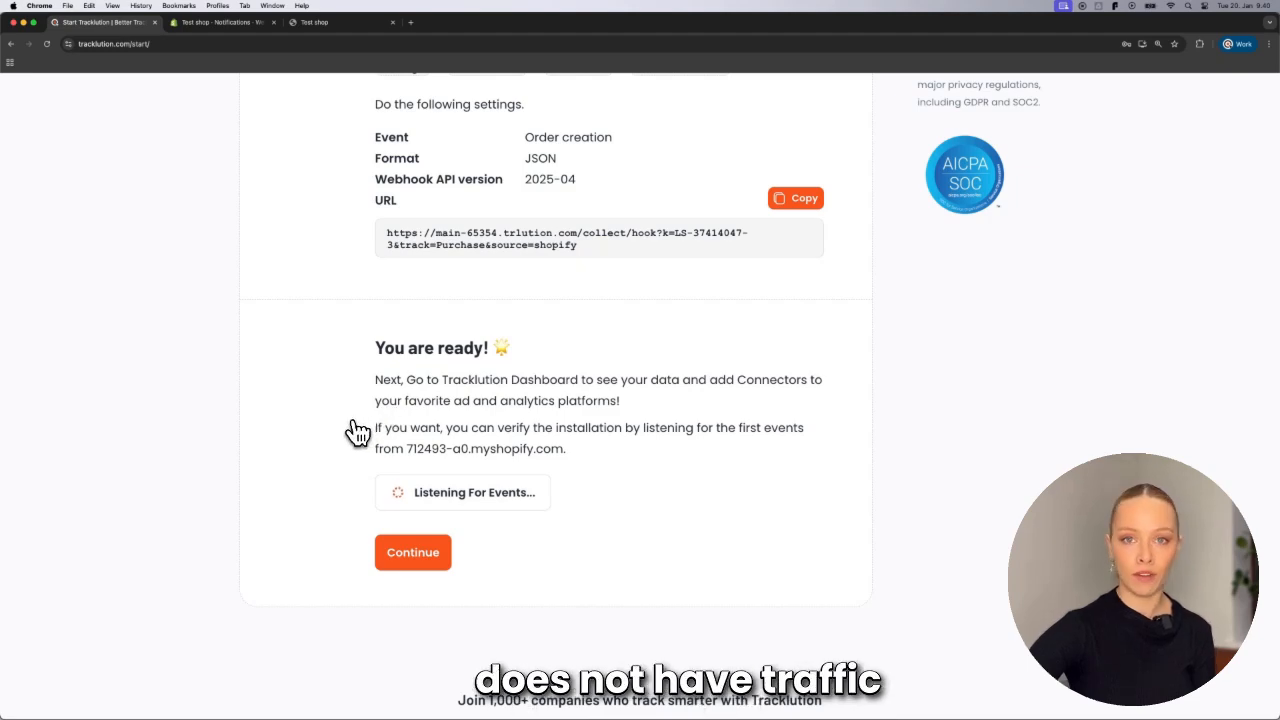
left_click(340, 22)
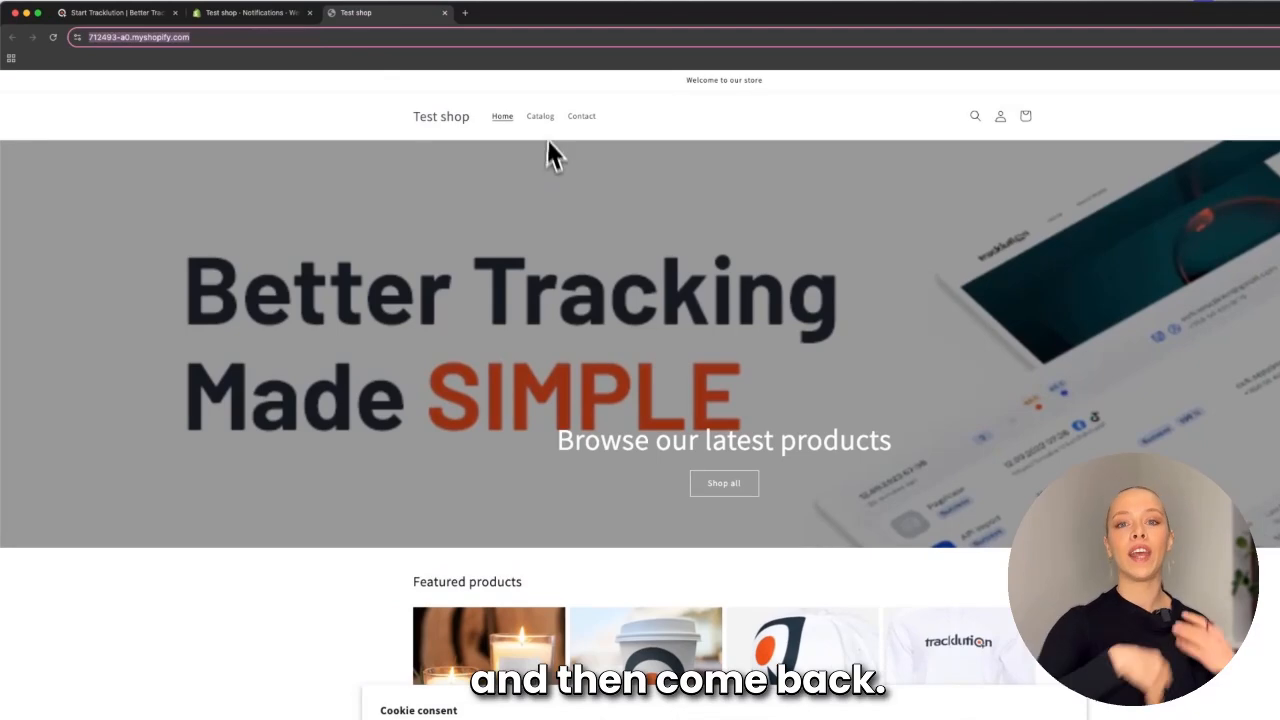
Browse the storefront's Catalog and Home pages, then check Tracklution for received events
left_click(546, 127)
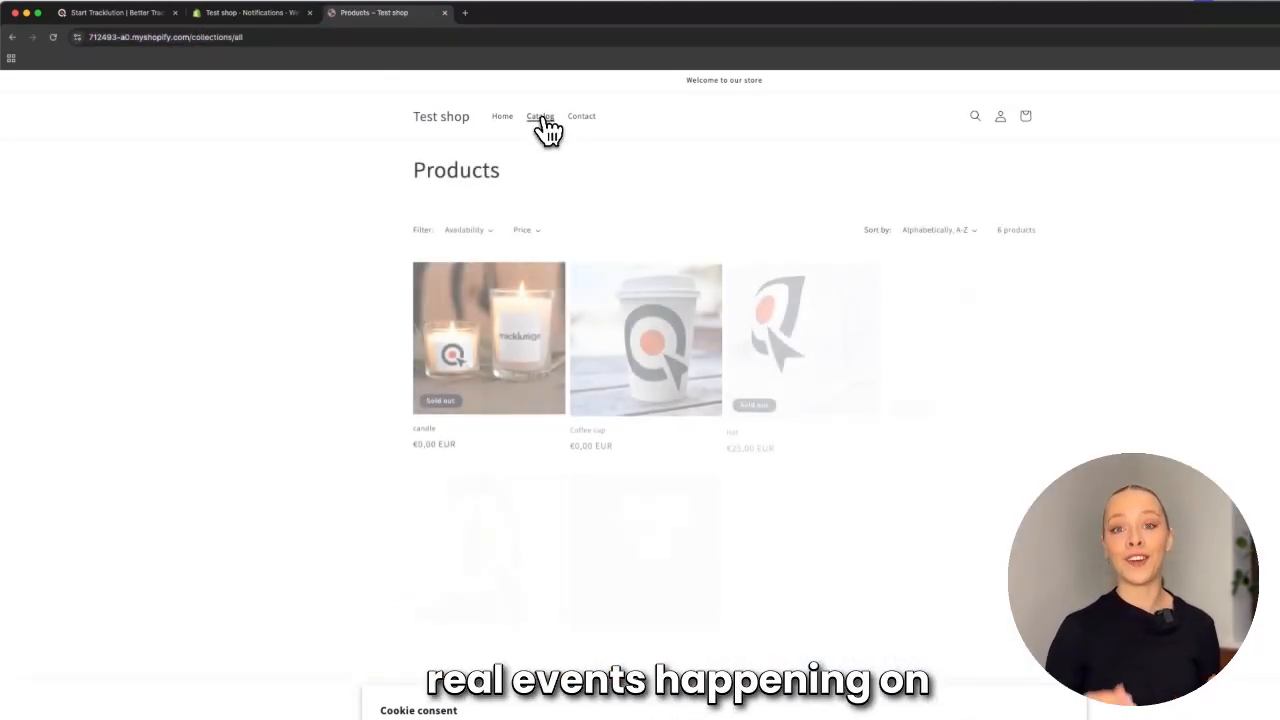
left_click(508, 120)
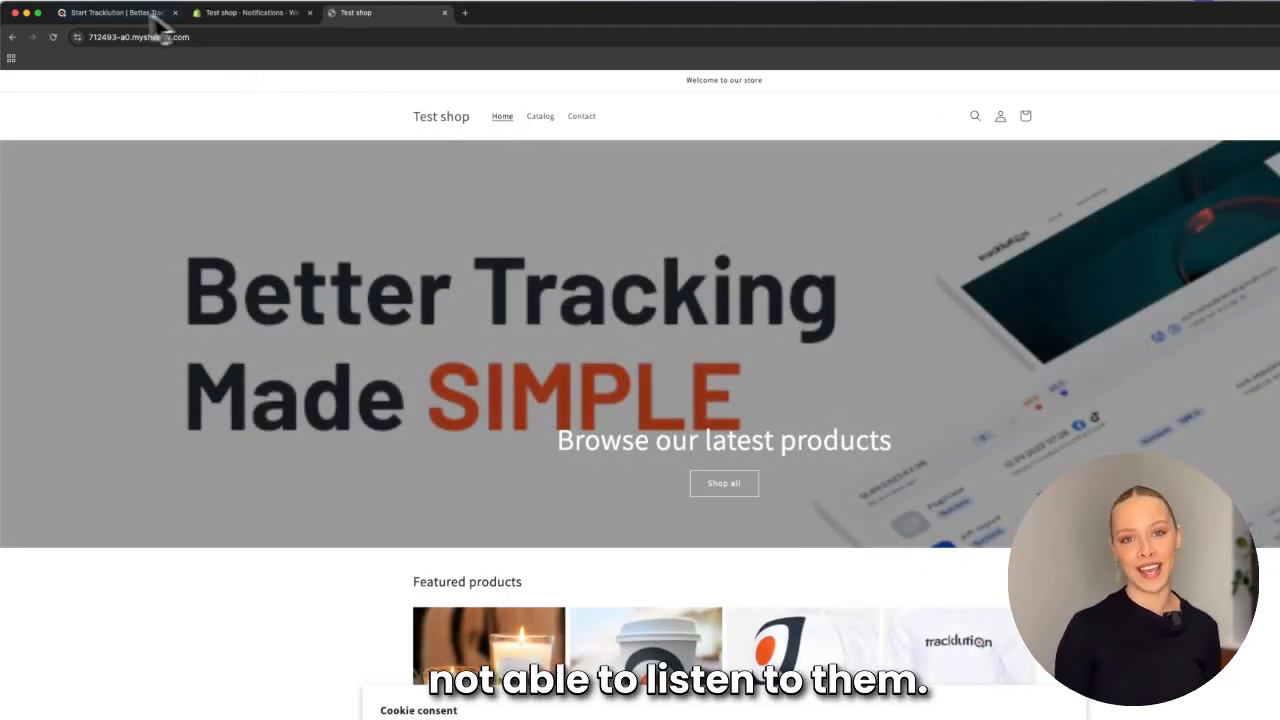
left_click(102, 22)
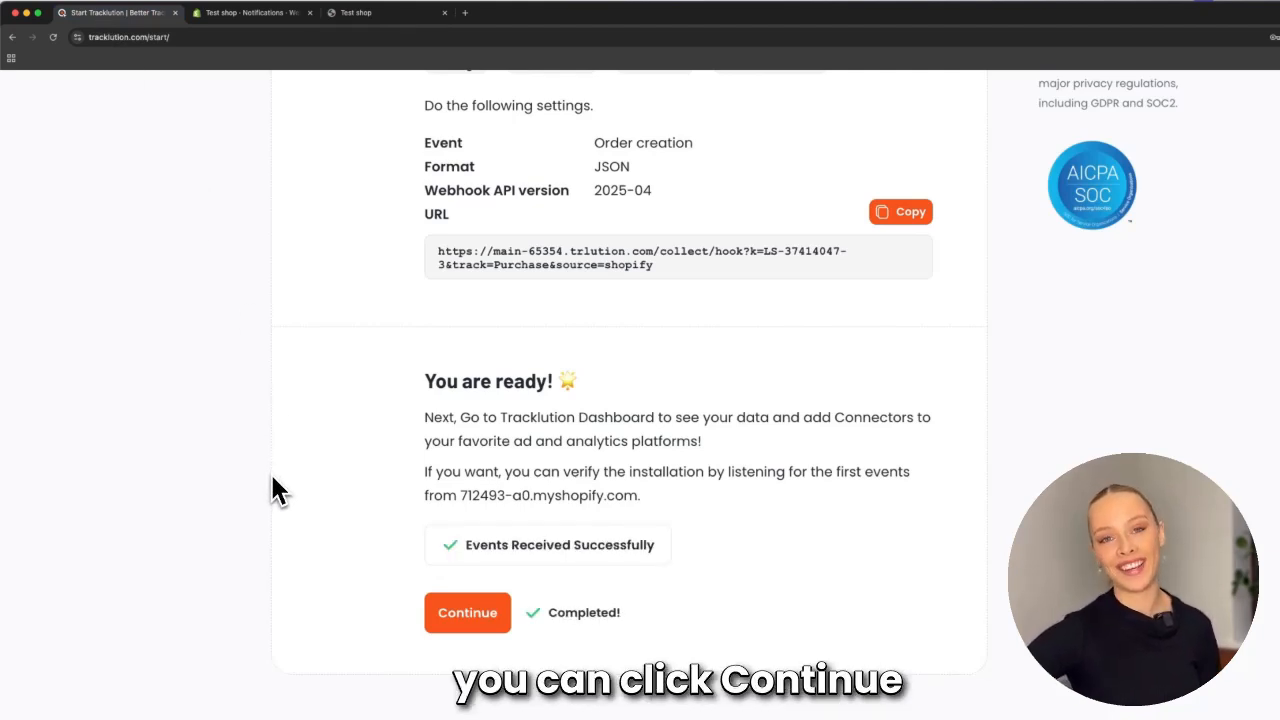
Continue past Events Received Successfully to the 712493-a0.myshopify.com dashboard
left_click(458, 622)
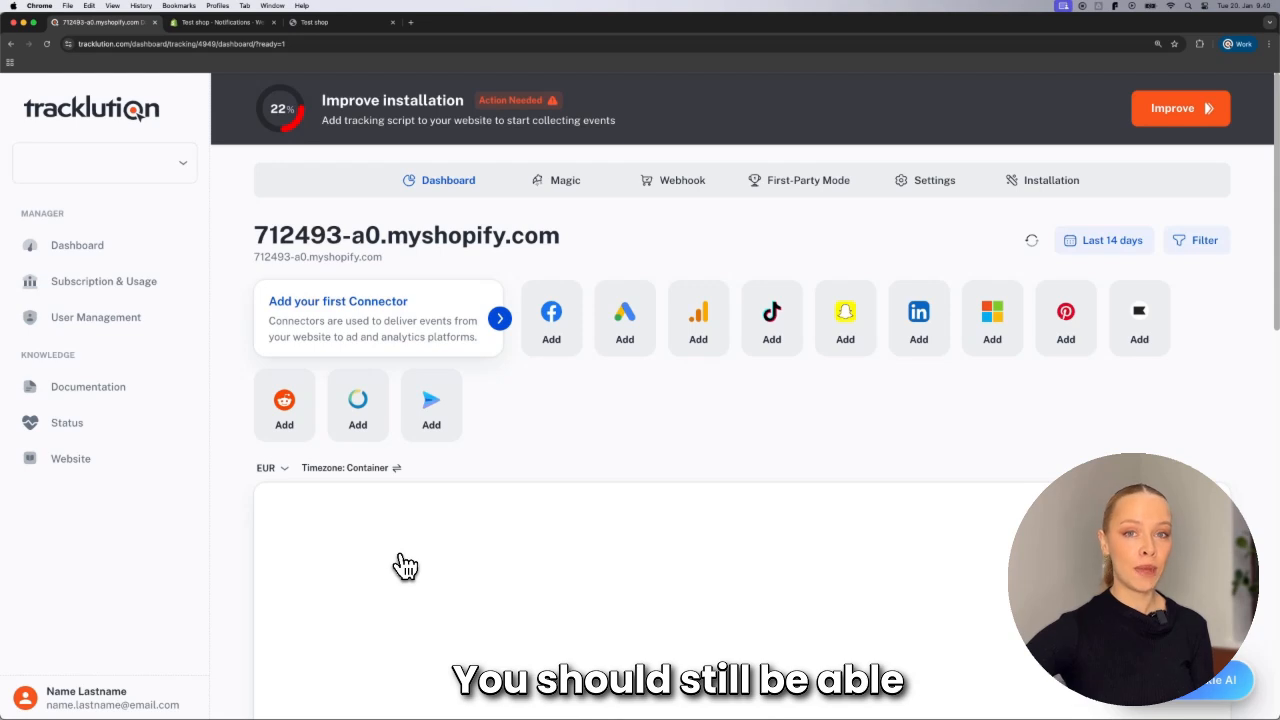
scroll(529, 525, "down", 4)
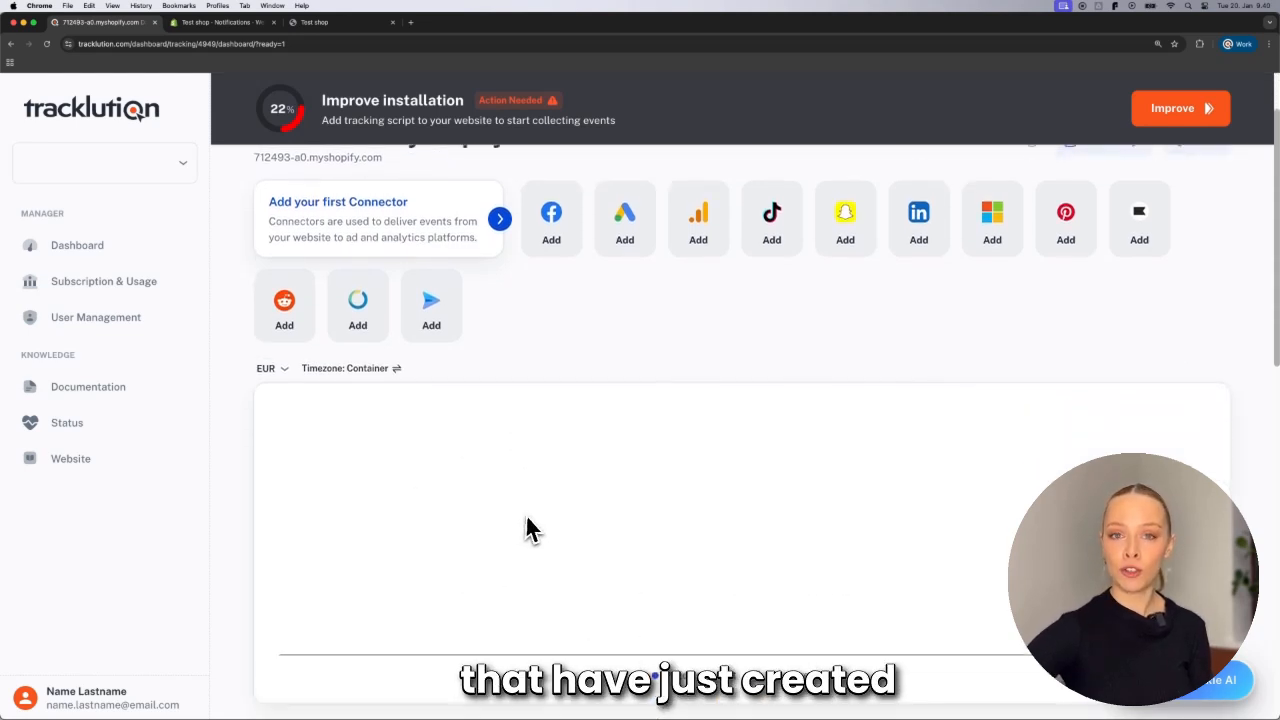
scroll(529, 525, "down", 4)
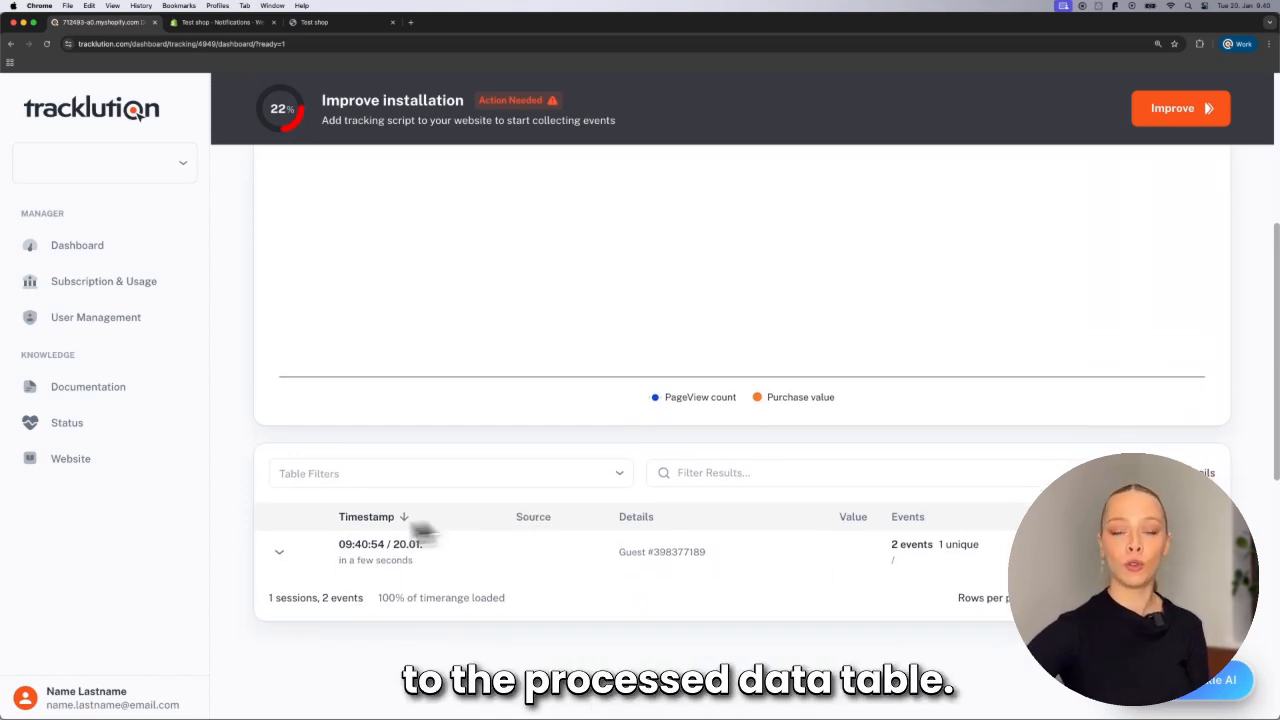
left_click(282, 555)
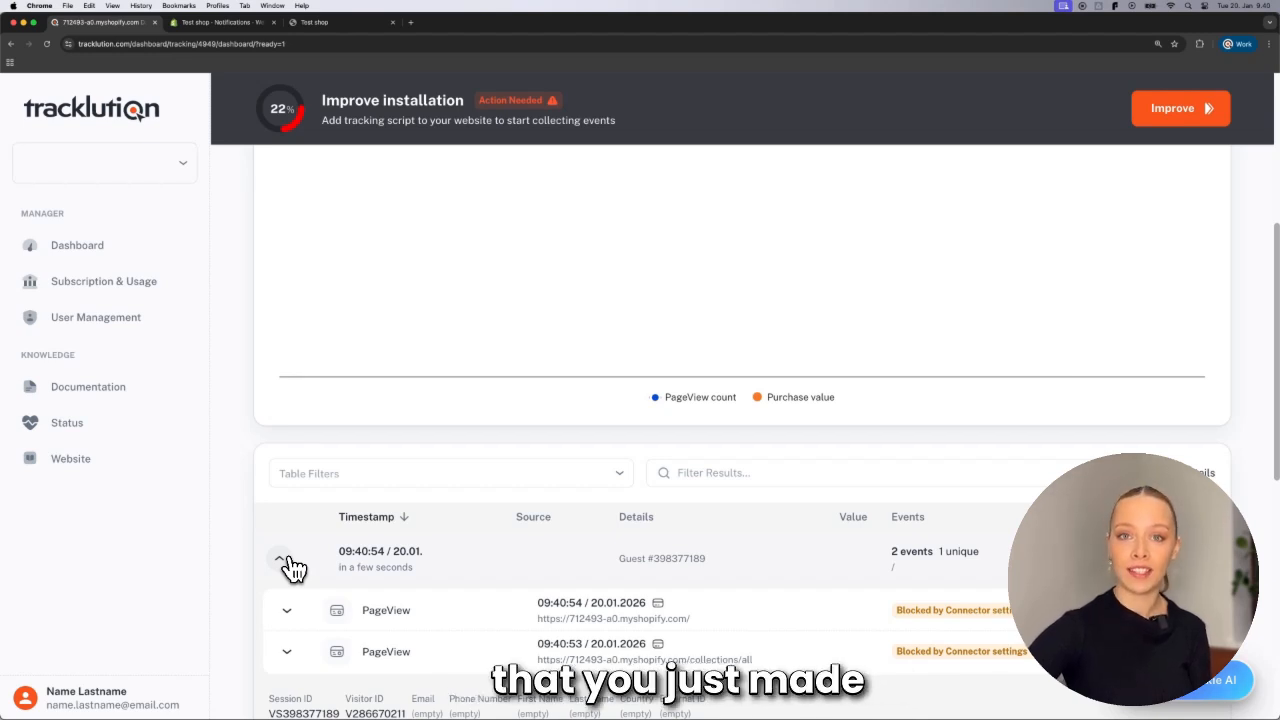
left_click(287, 561)
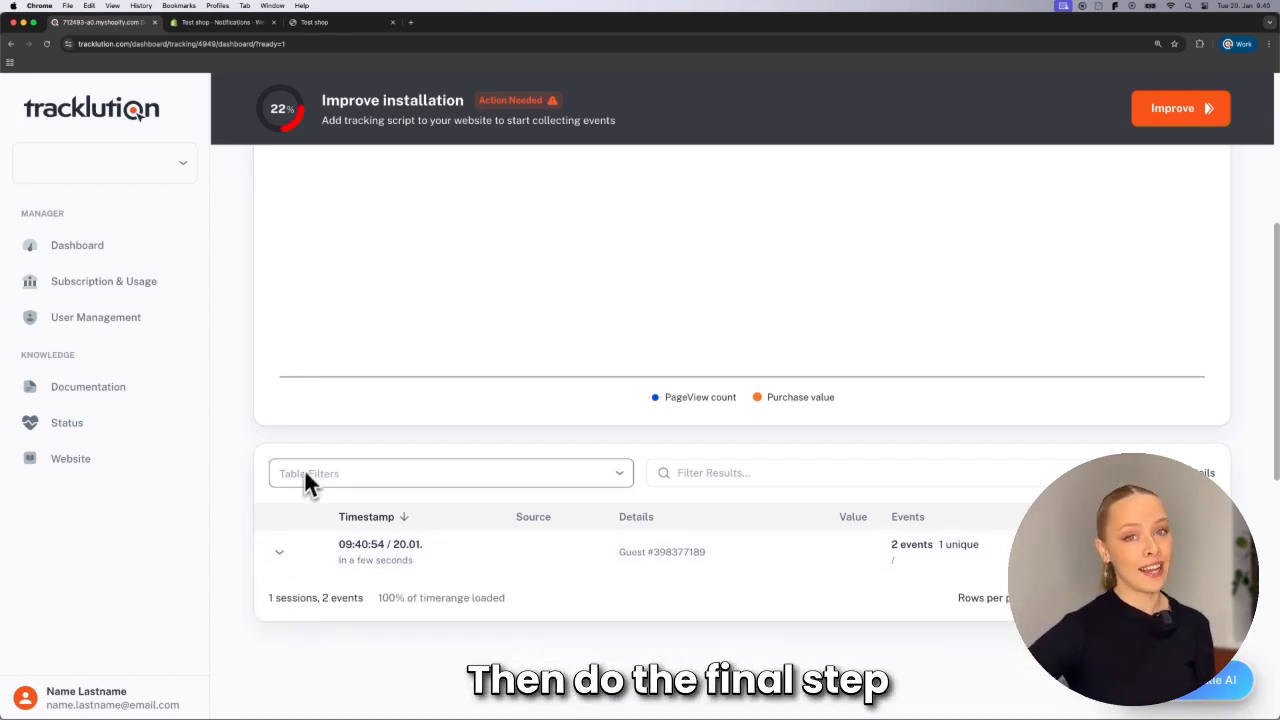
scroll(306, 468, "up", 3)
scroll(313, 463, "up", 3)
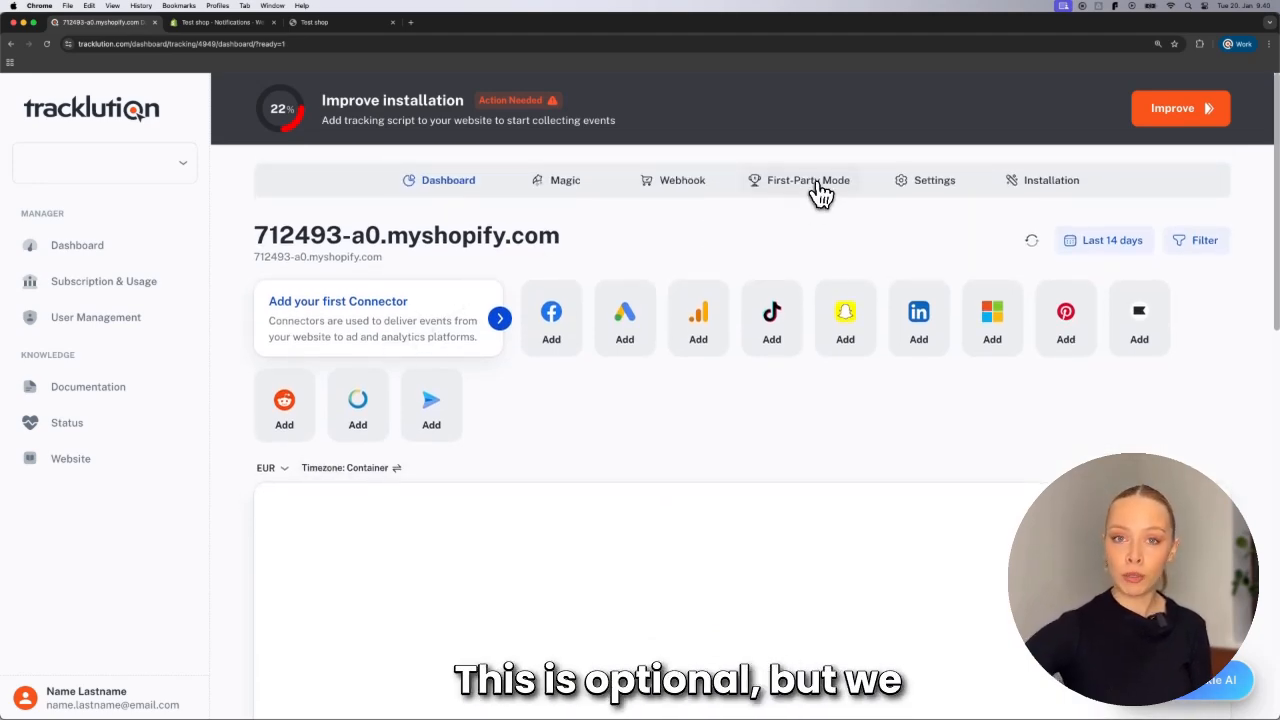
Copy the First-Party Mode CNAME host and target values and run the DNS check, which finds no record yet
left_click(816, 186)
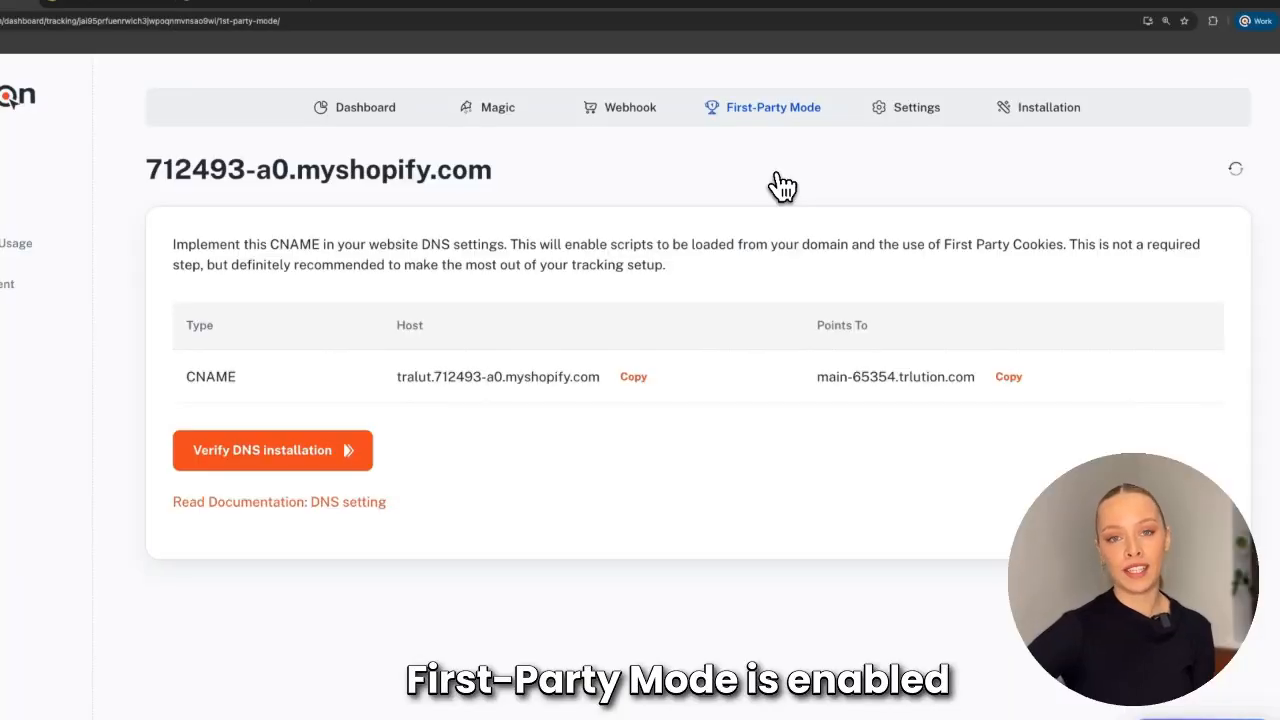
left_click(640, 380)
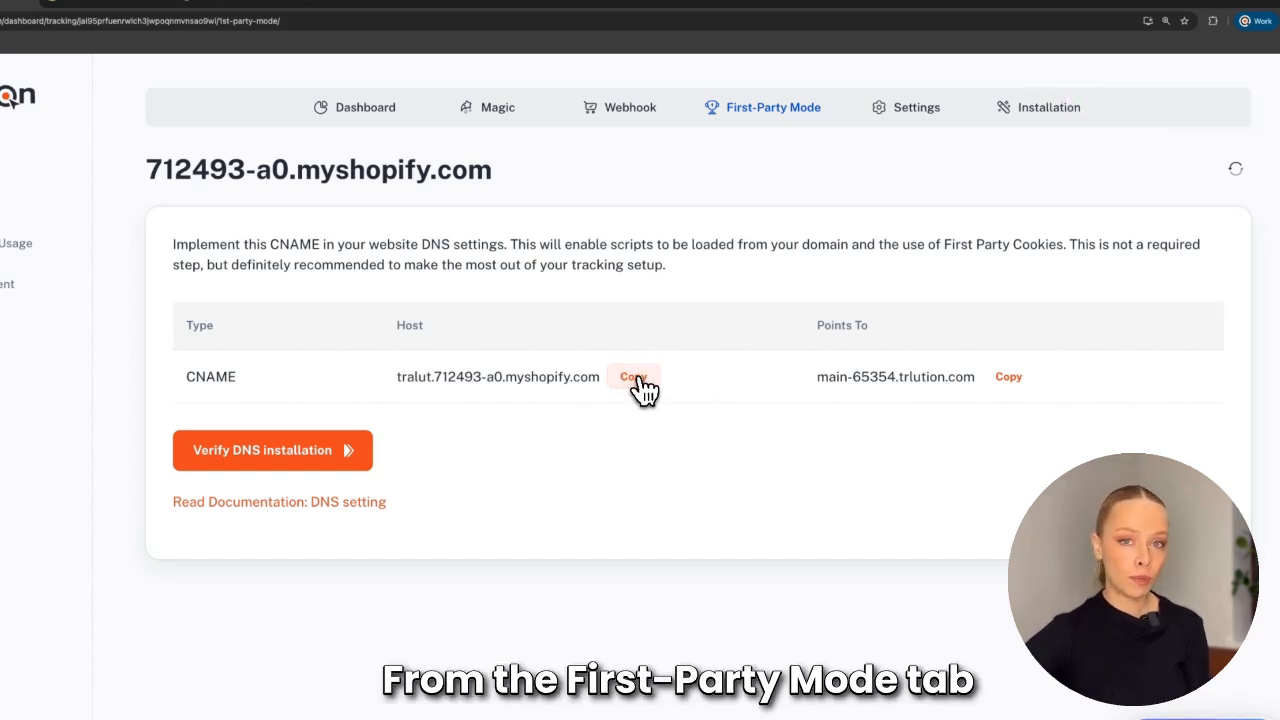
left_click(1010, 380)
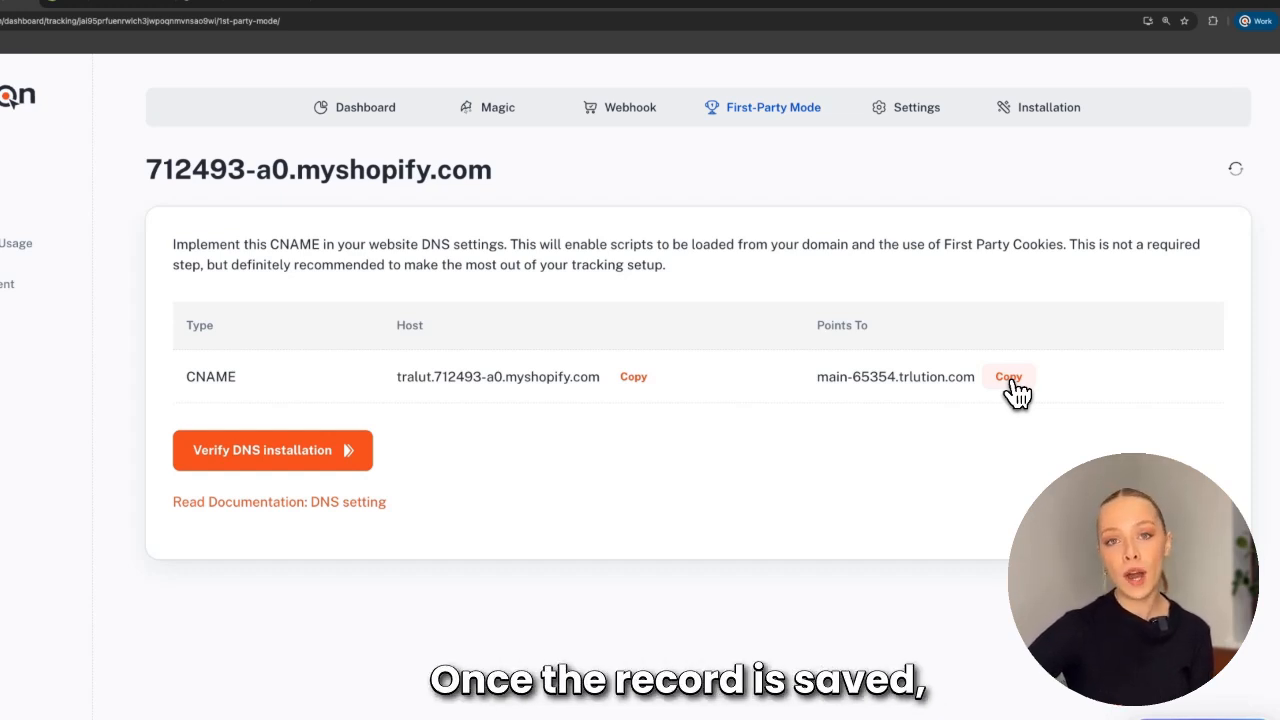
left_click(320, 452)
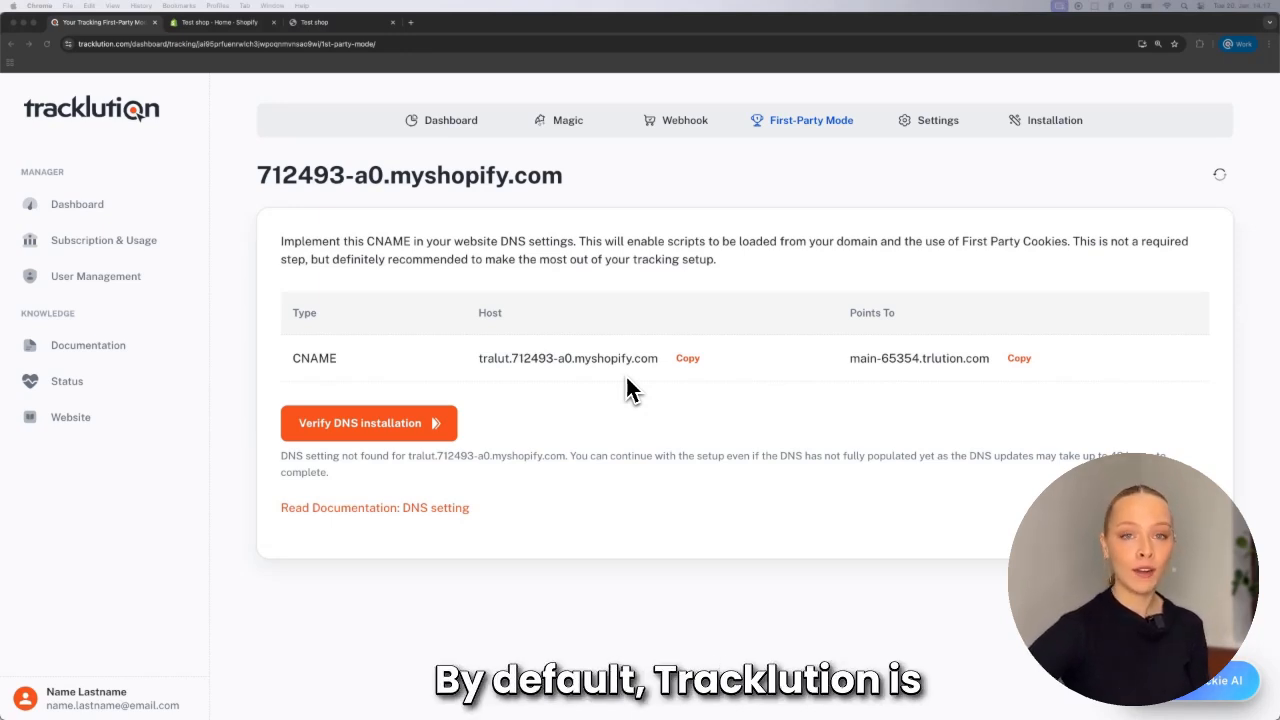
left_click(317, 24)
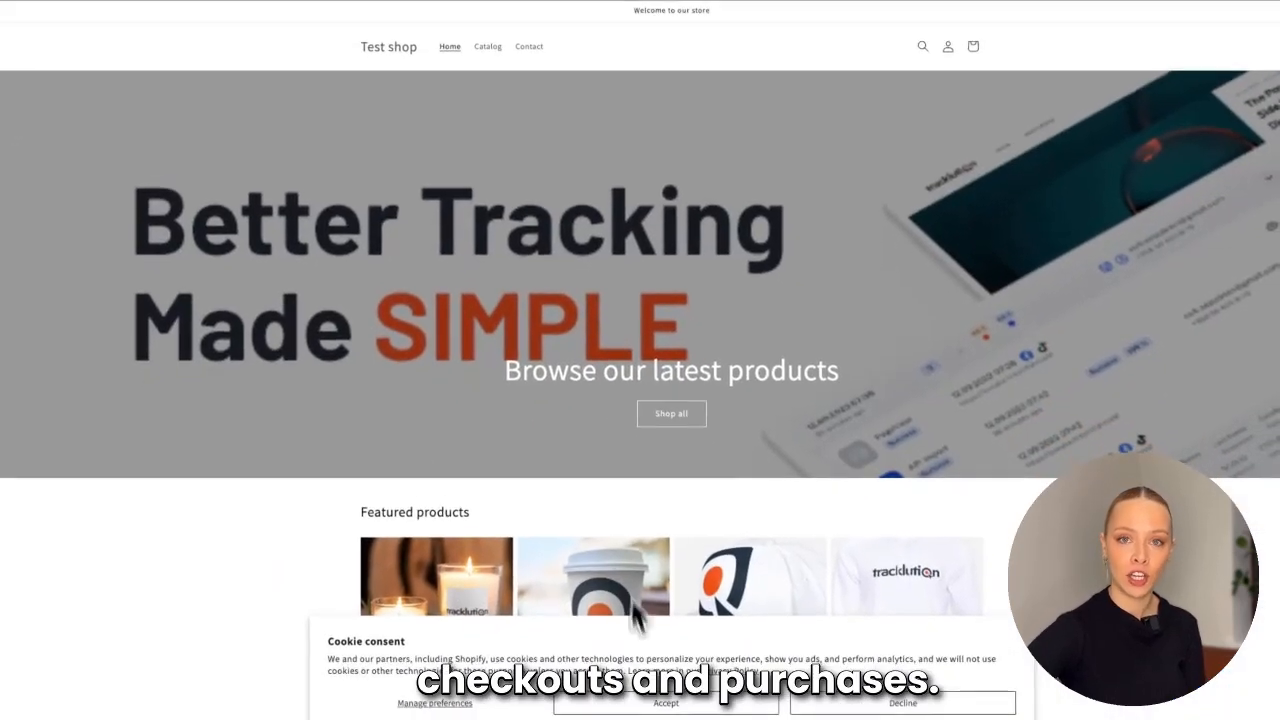
Accept the store's cookies, view the candle product, and add the Coffee cup to the cart
left_click(628, 704)
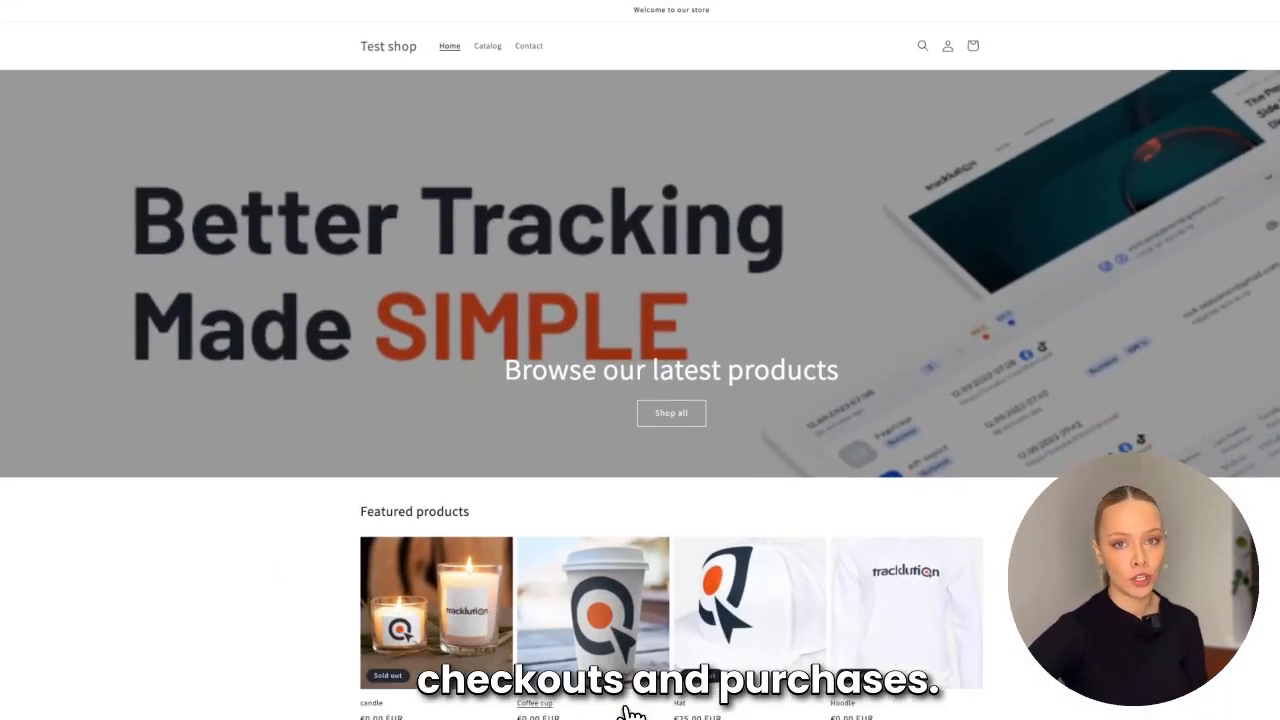
left_click(449, 618)
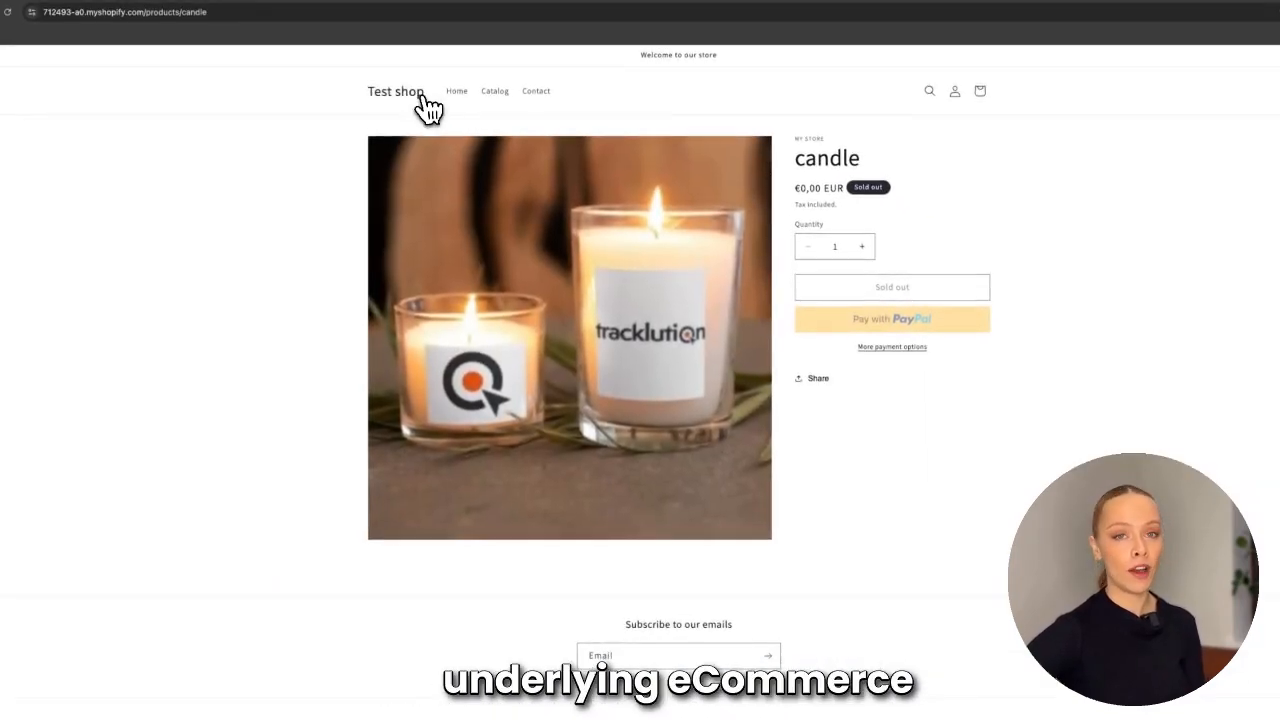
left_click(428, 108)
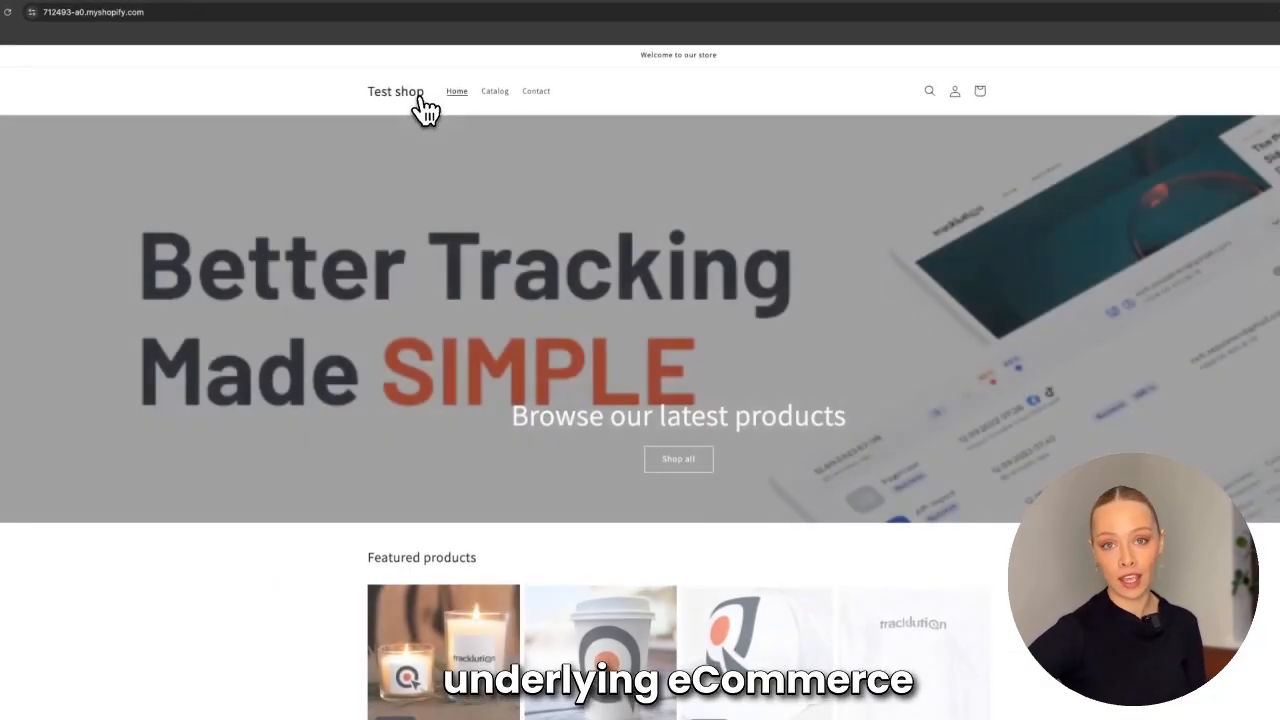
left_click(616, 667)
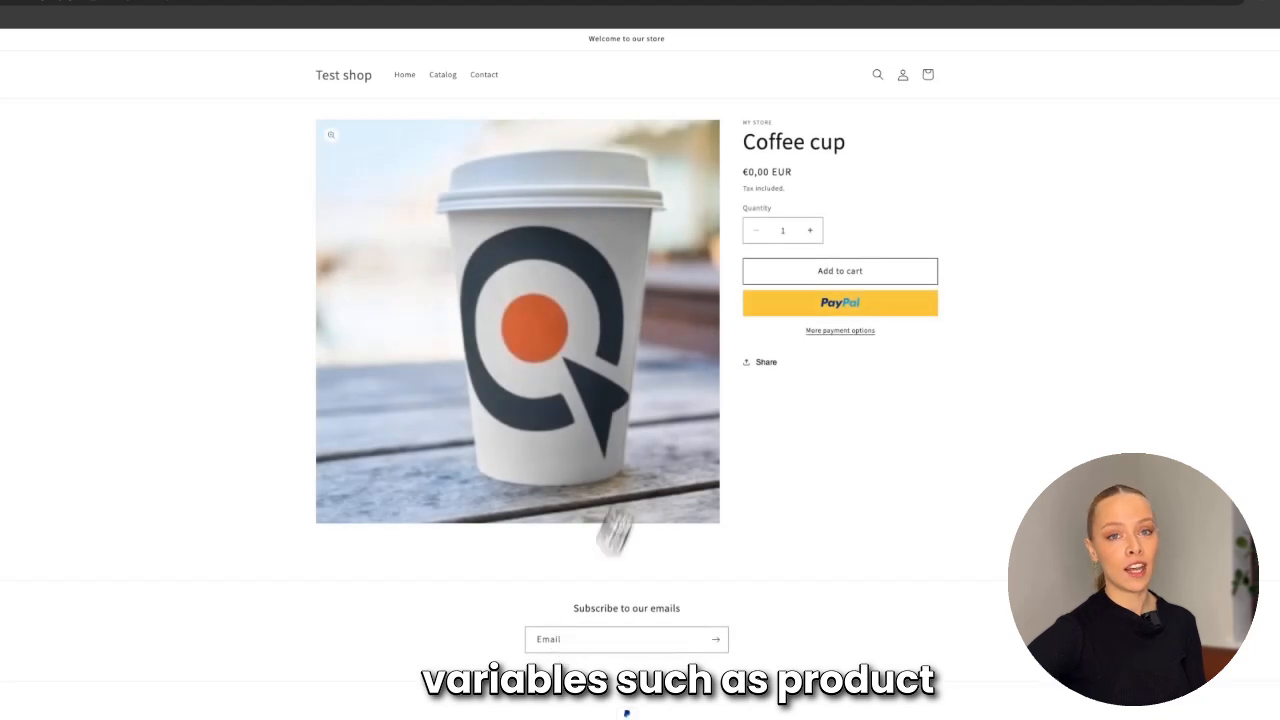
left_click(826, 272)
Browse the catalog's Hat and Hoodle products and the store's Contact page
left_click(442, 74)
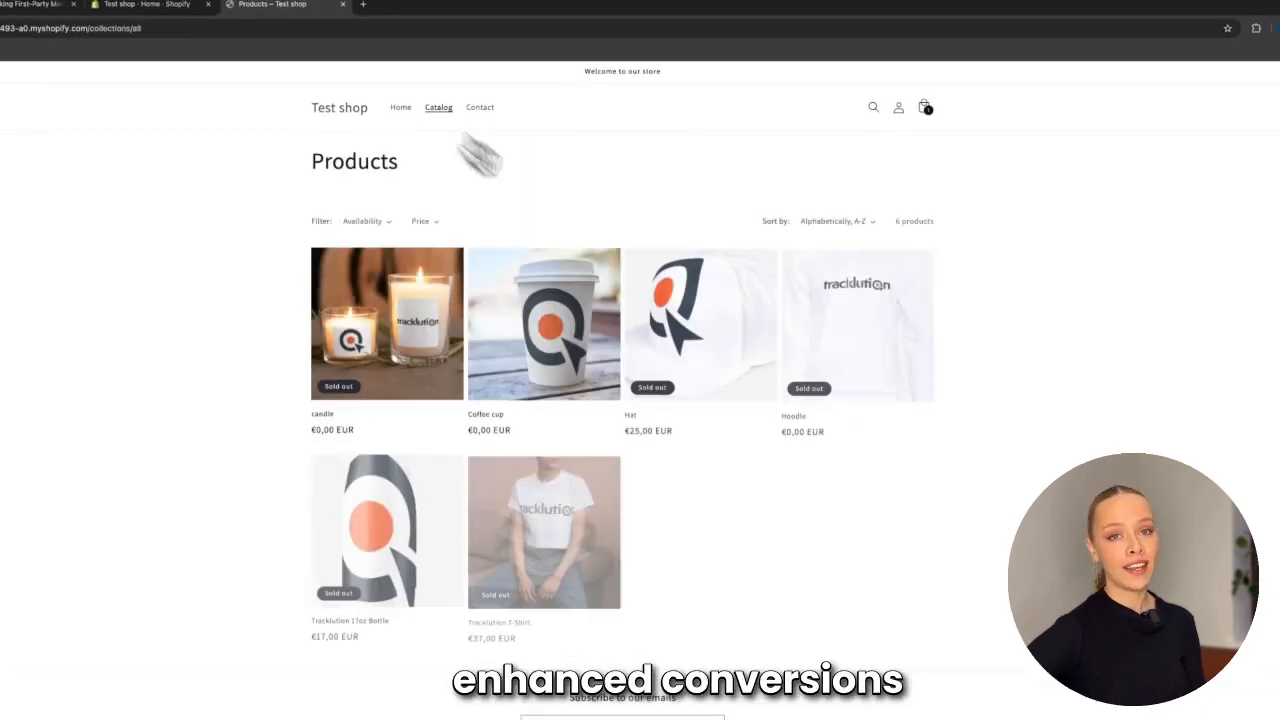
left_click(718, 338)
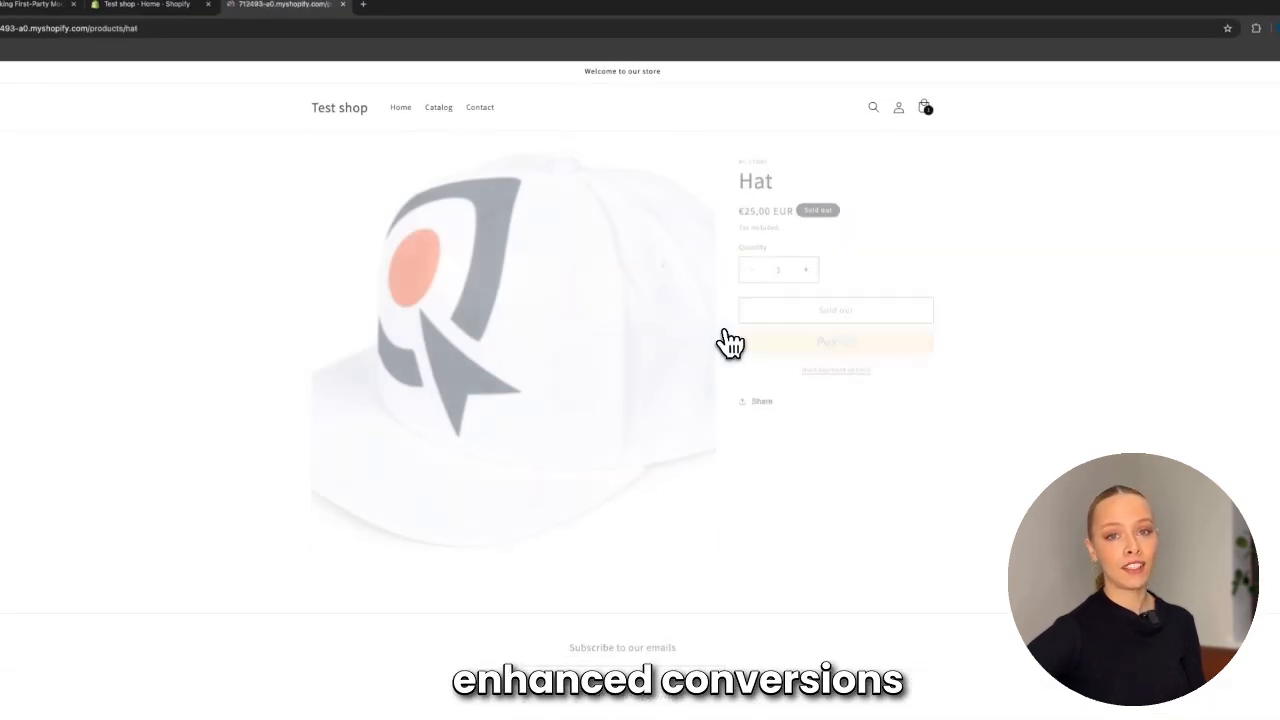
left_click(440, 112)
left_click(845, 320)
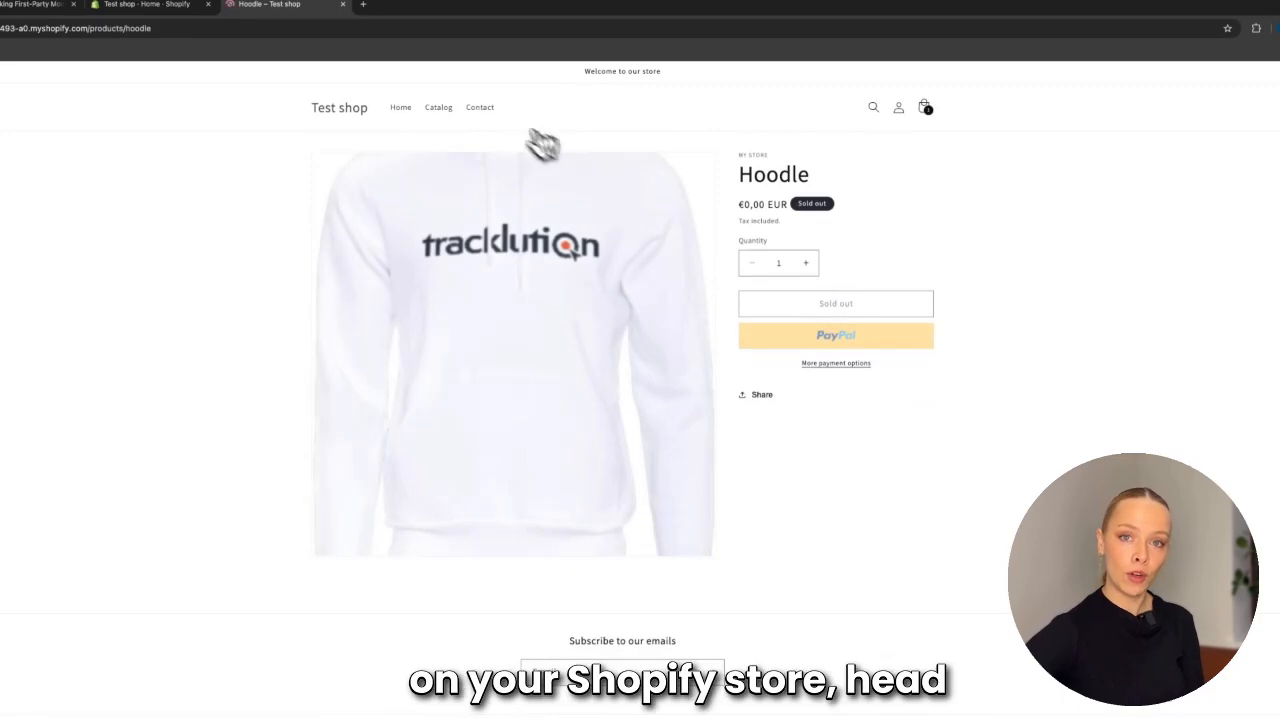
left_click(482, 108)
left_click(356, 110)
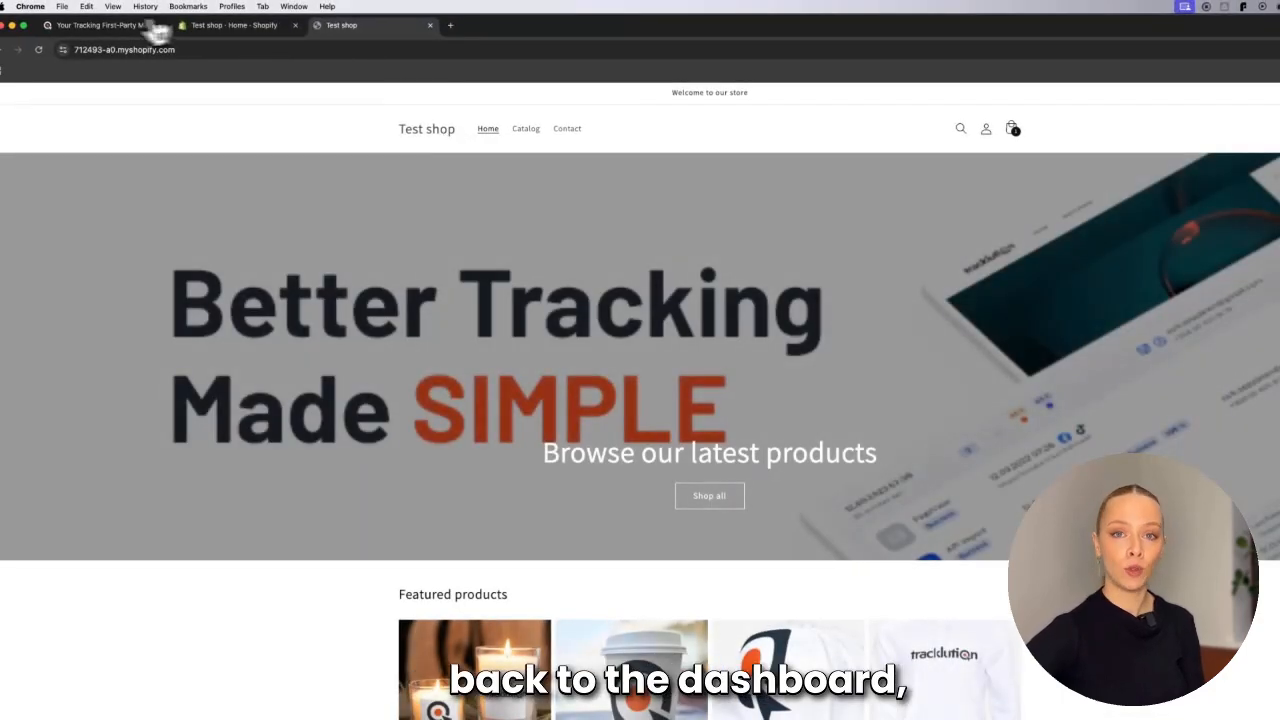
left_click(100, 26)
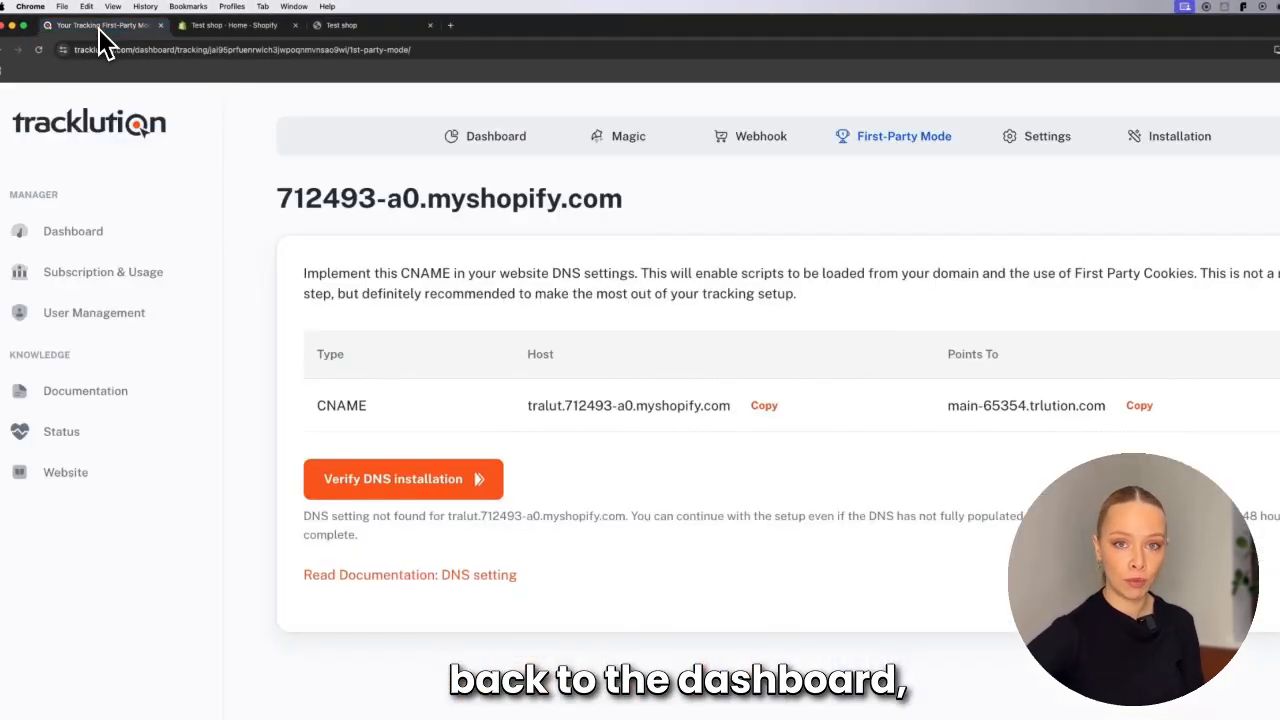
Expand the test session on the dashboard to review its PageView, ViewContent, ContactInfo and Consent events
left_click(517, 148)
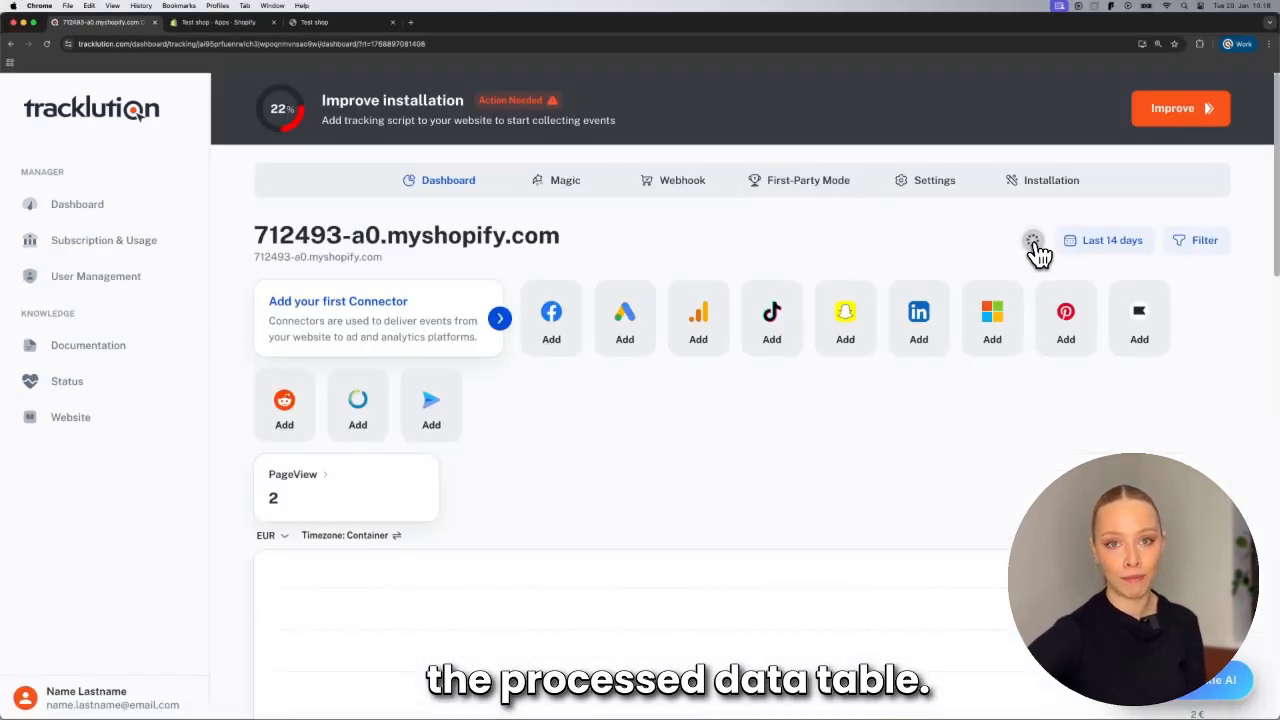
scroll(729, 477, "down", 5)
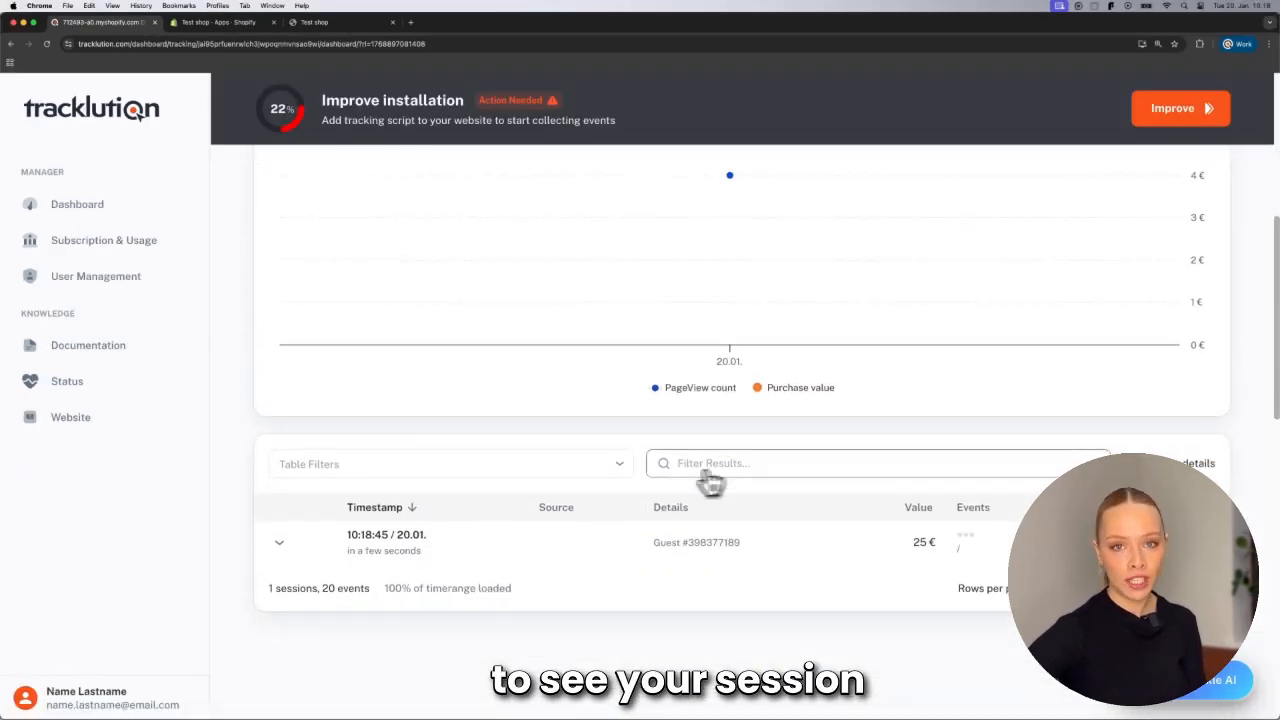
left_click(279, 542)
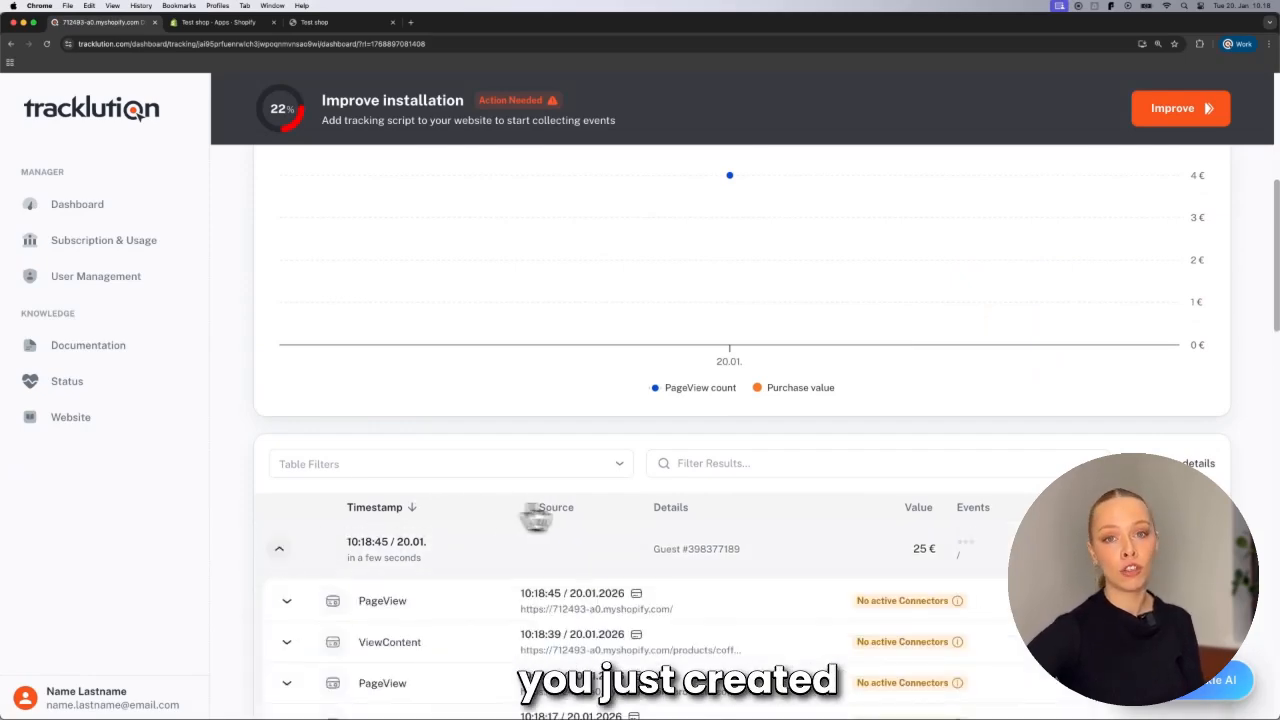
scroll(590, 518, "down", 5)
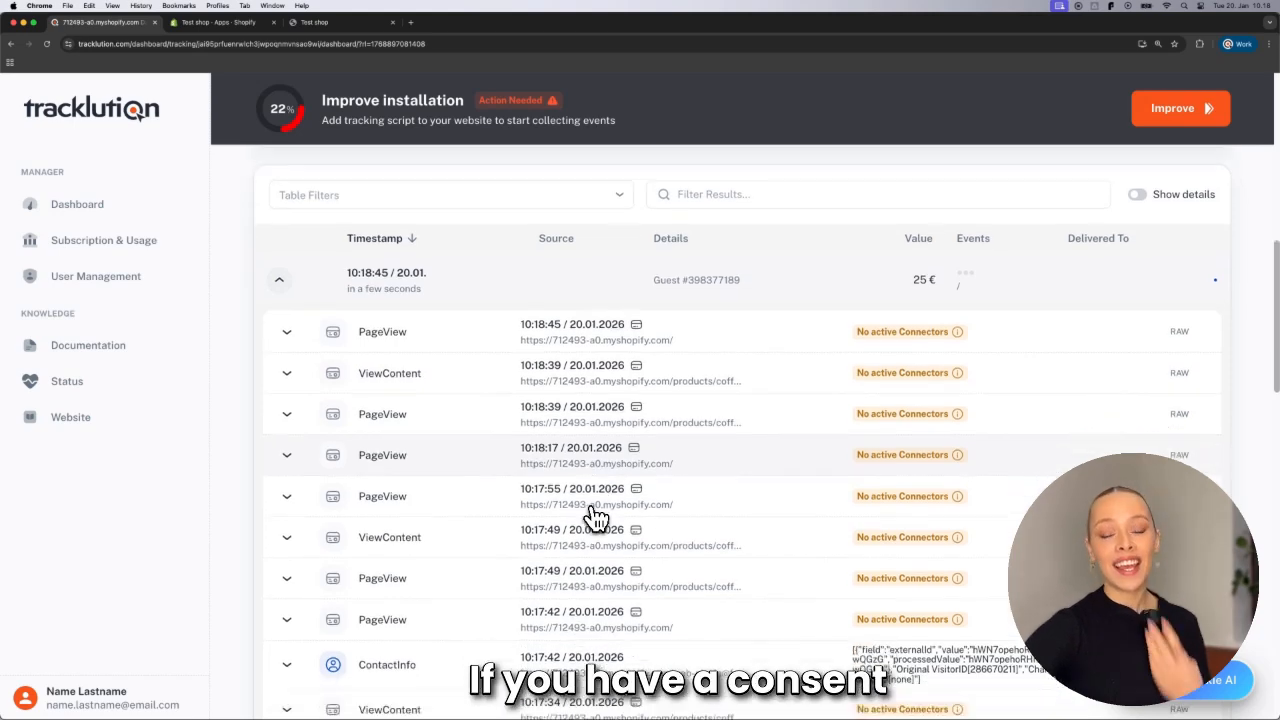
scroll(596, 518, "down", 4)
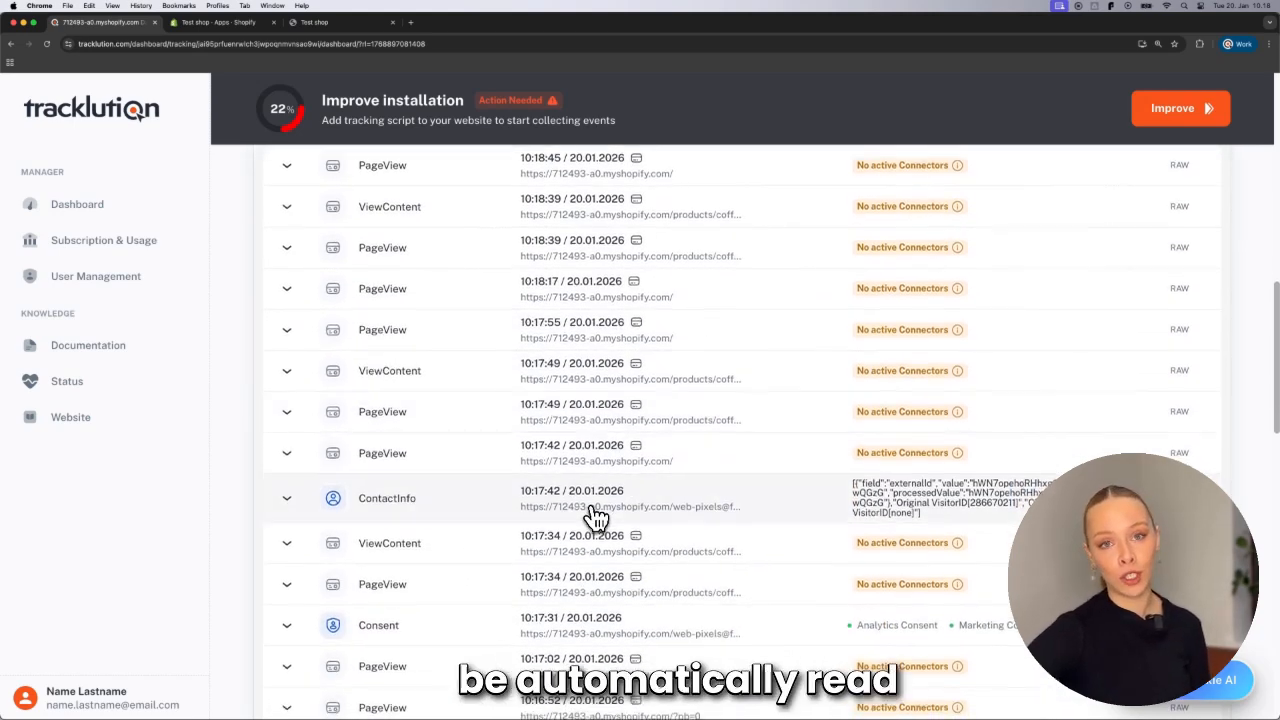
scroll(596, 518, "down", 8)
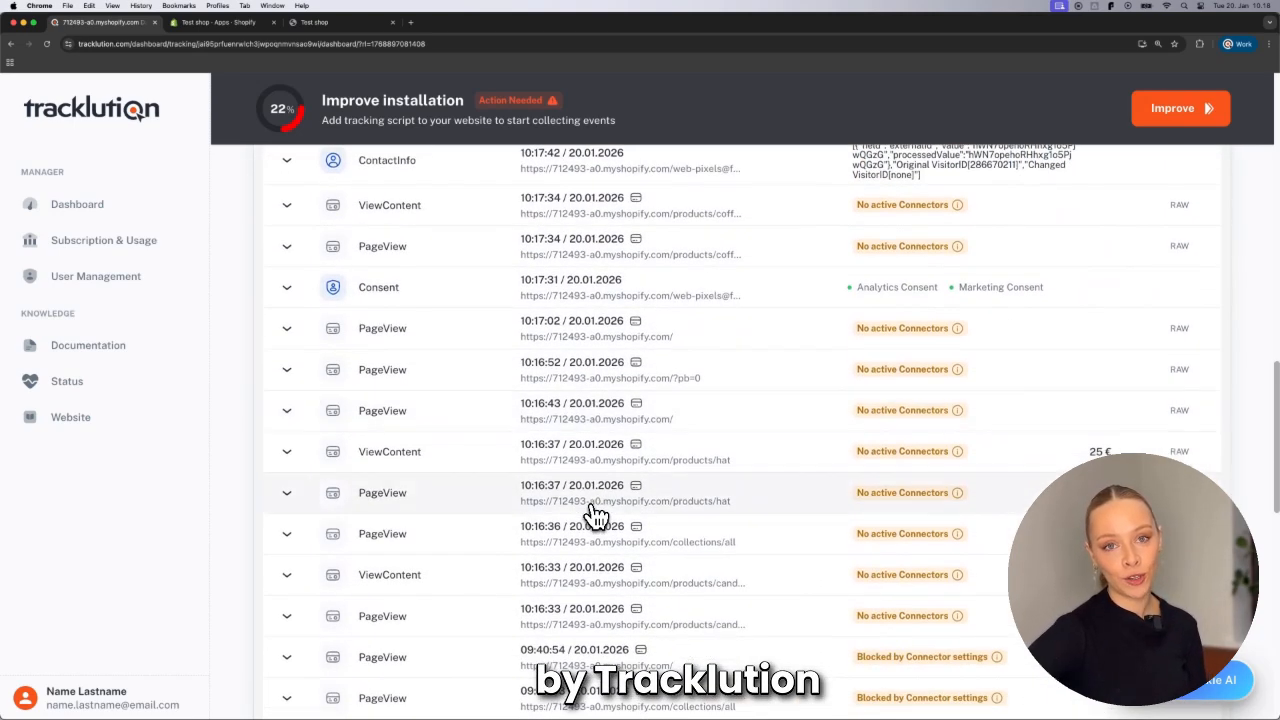
scroll(594, 516, "down", 3)
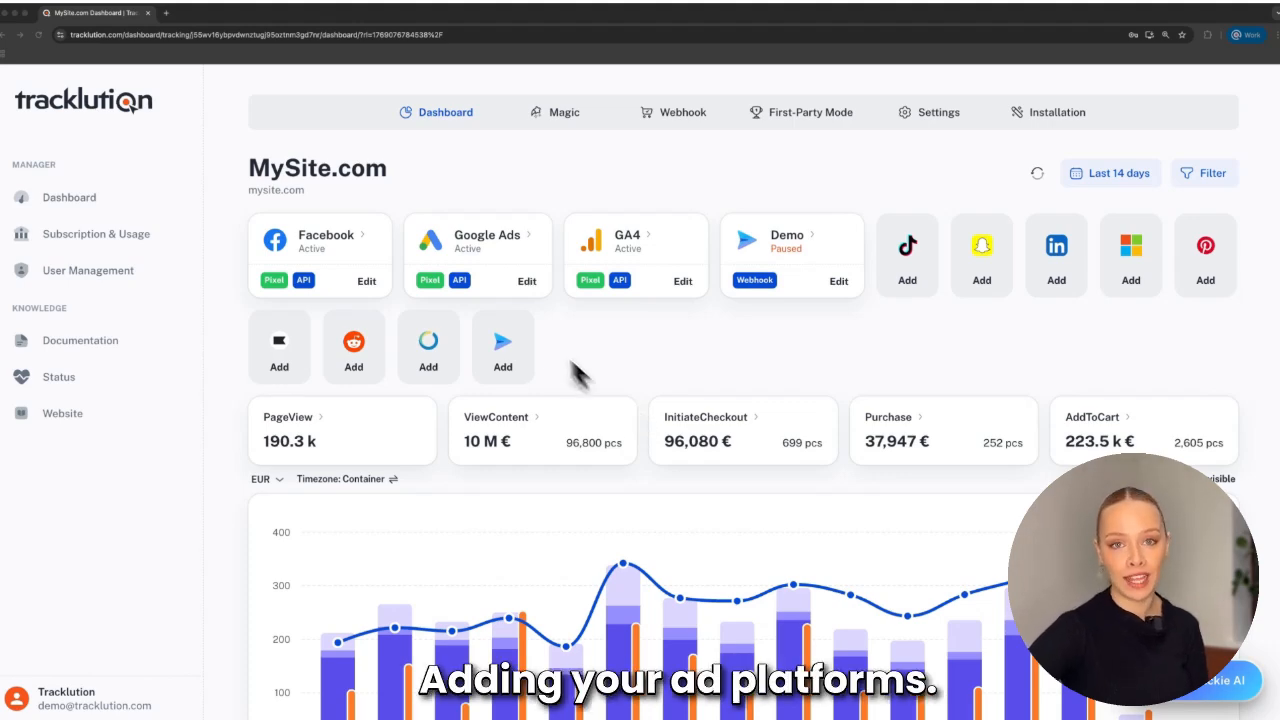
Save the Facebook connector with its Meta Pixel ID, Meta Access Token and Live enabled
left_click(368, 283)
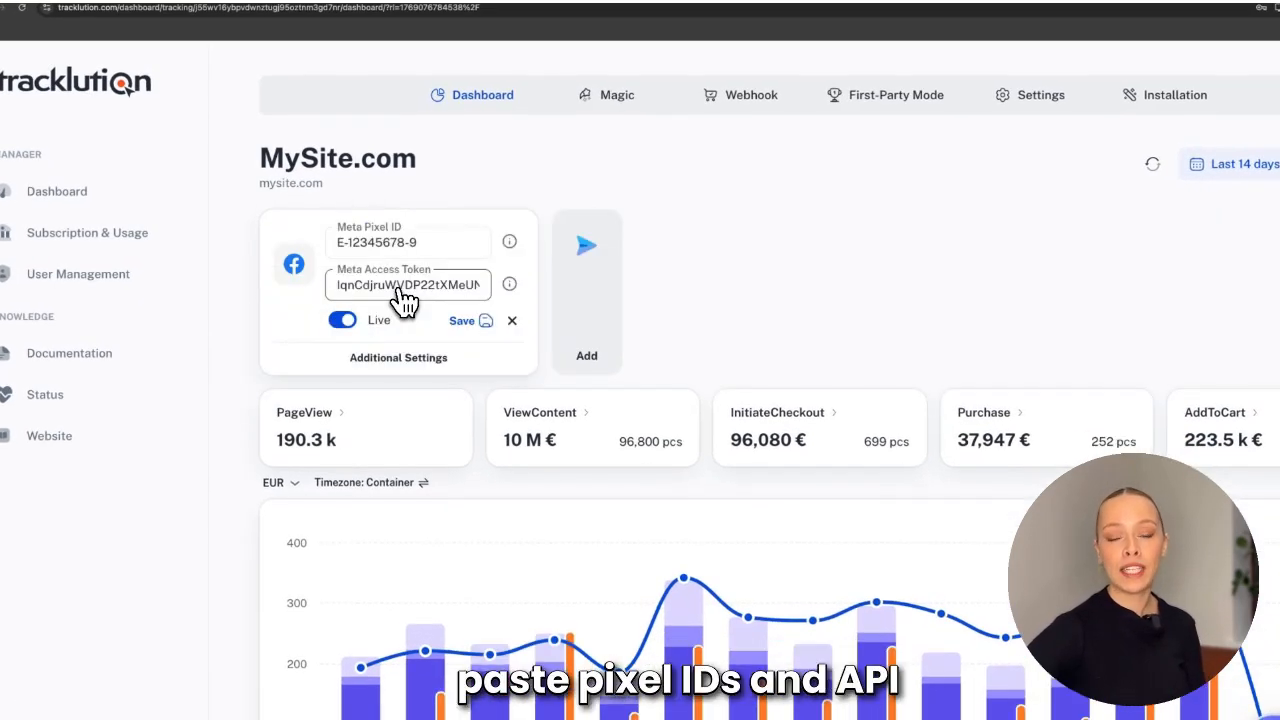
left_click(465, 323)
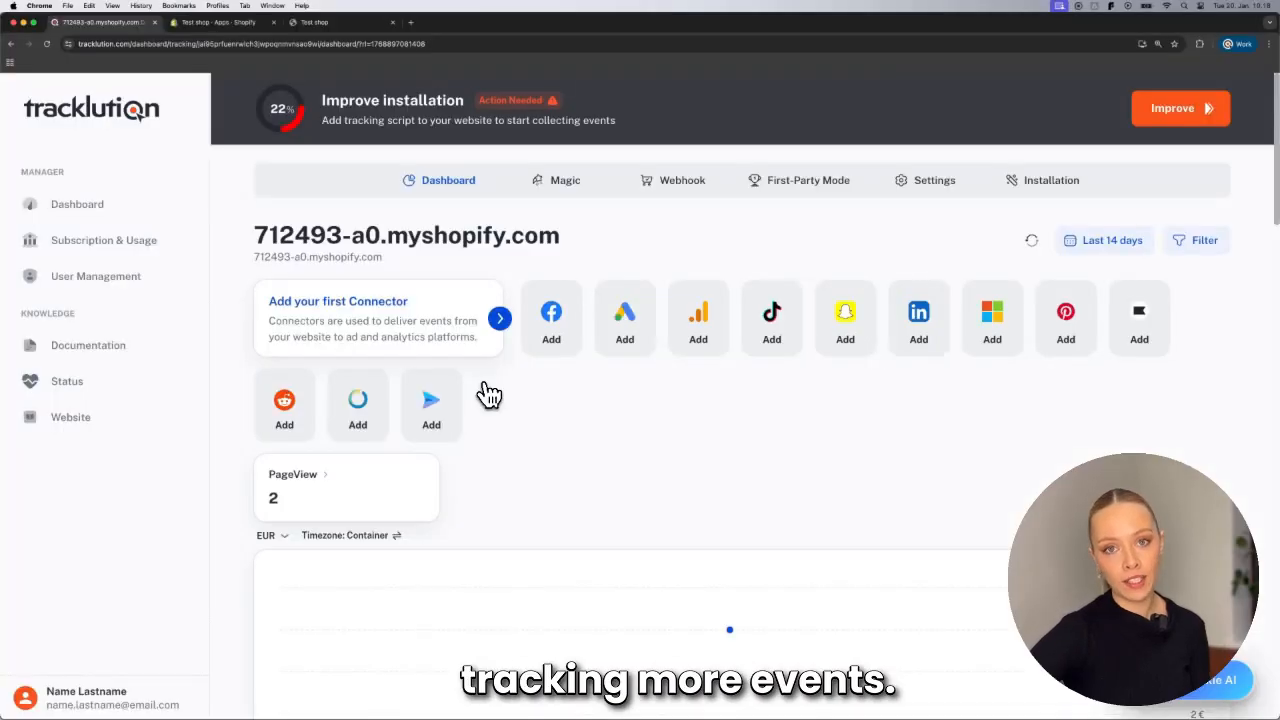
Select GTM Template by Simo Ahava as Tracklution's installation method
left_click(1050, 183)
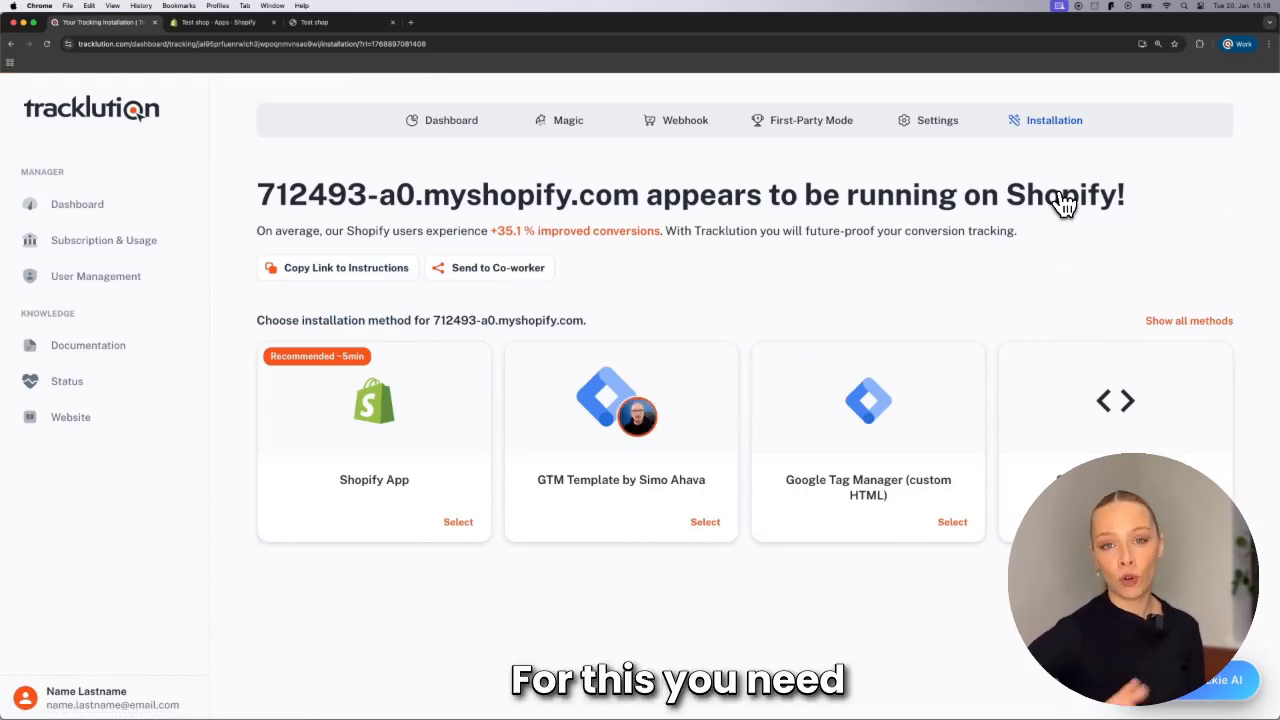
left_click(553, 417)
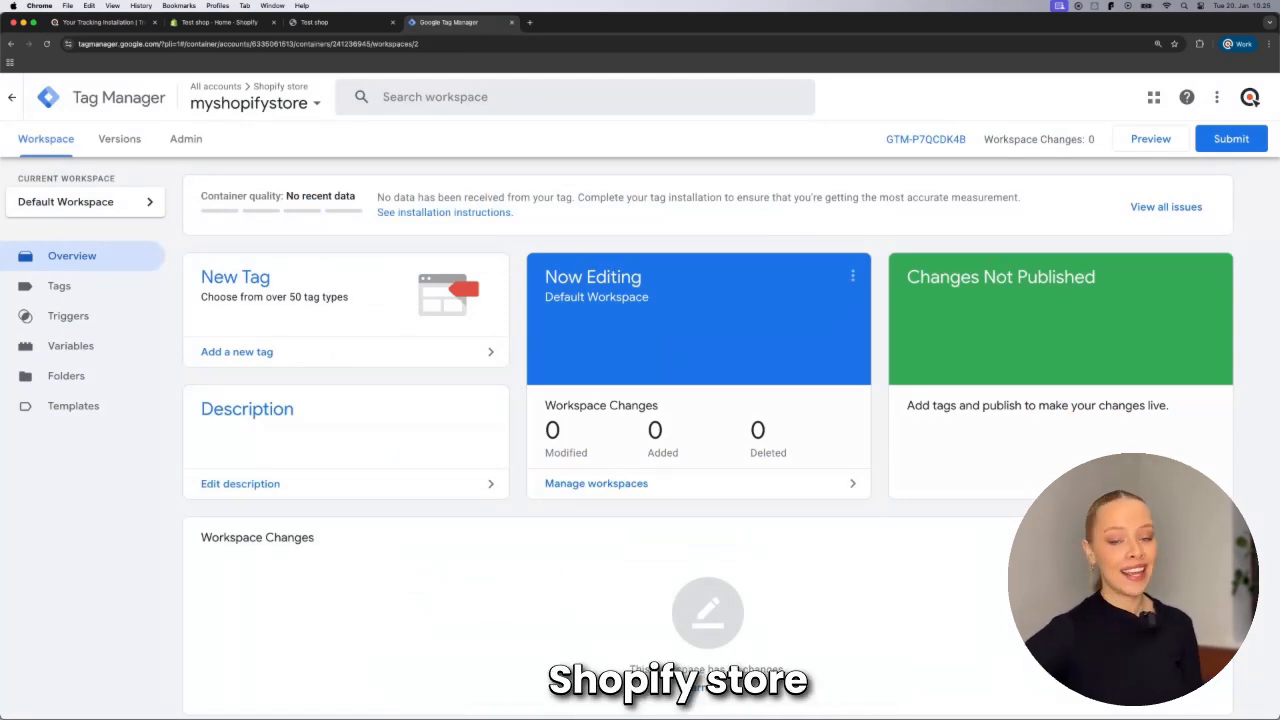
Find the Tracklution template in the community gallery and add it to the workspace
left_click(76, 410)
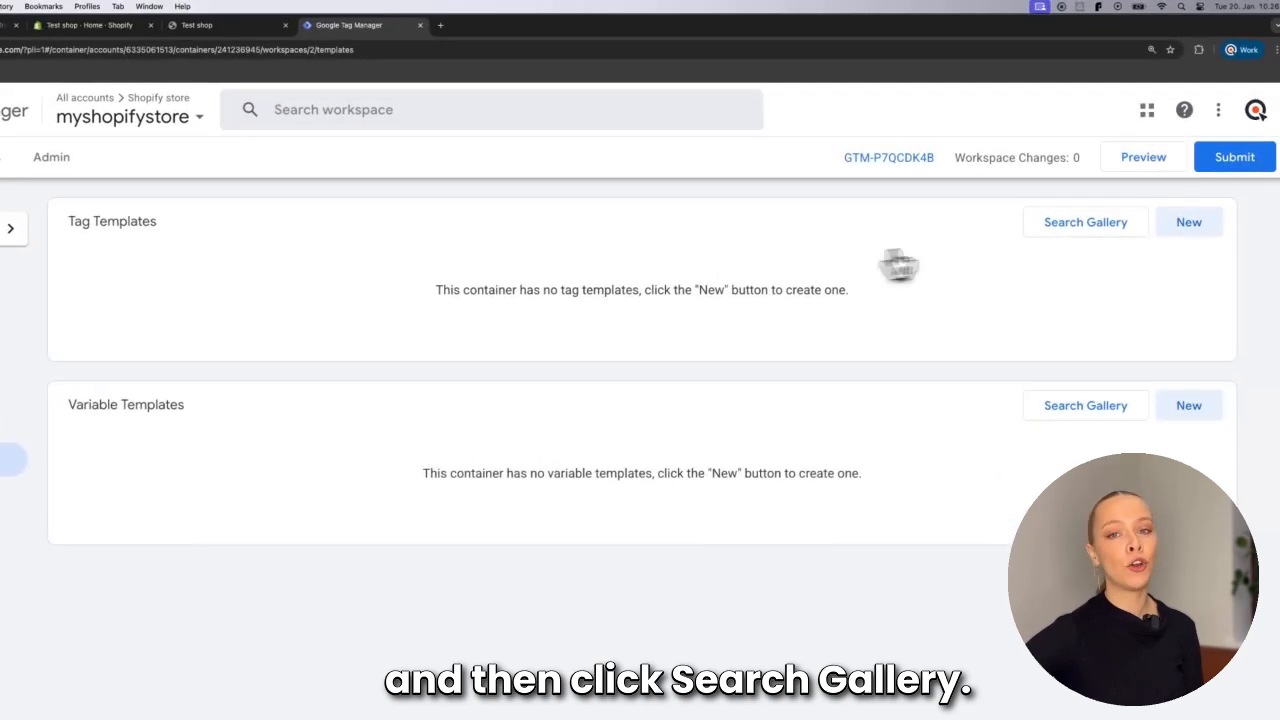
left_click(1055, 211)
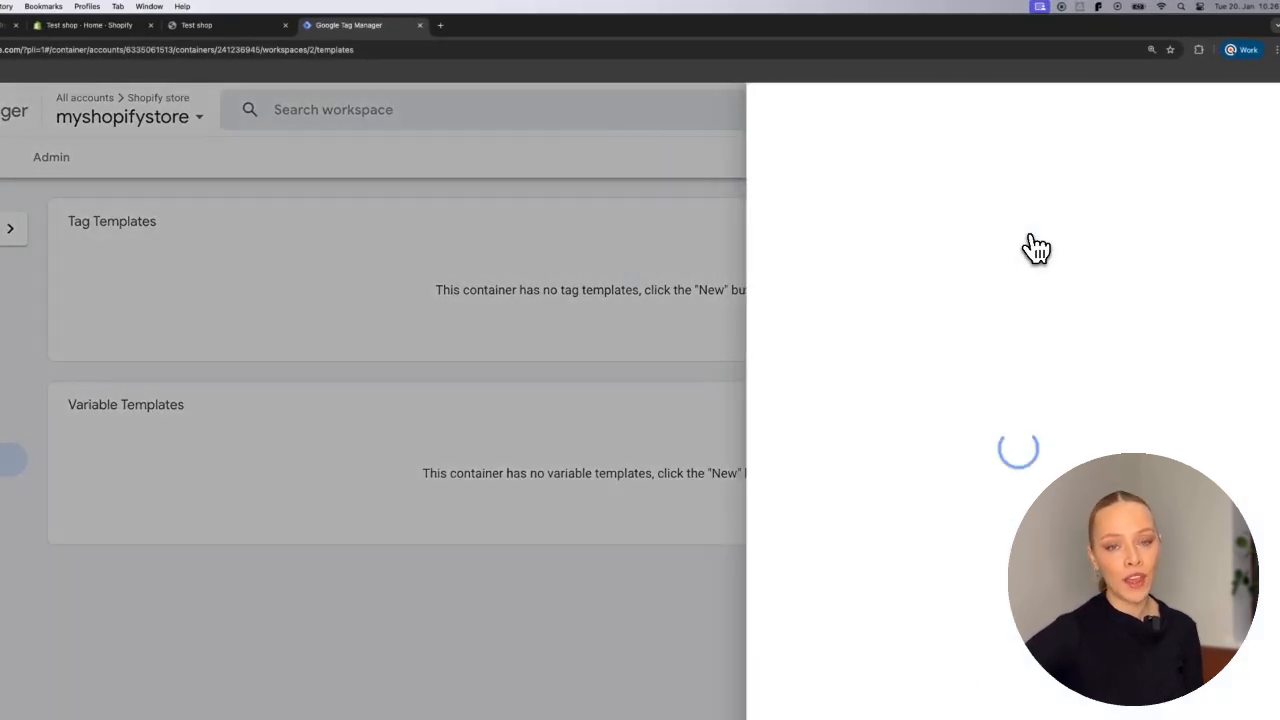
left_click(1251, 109)
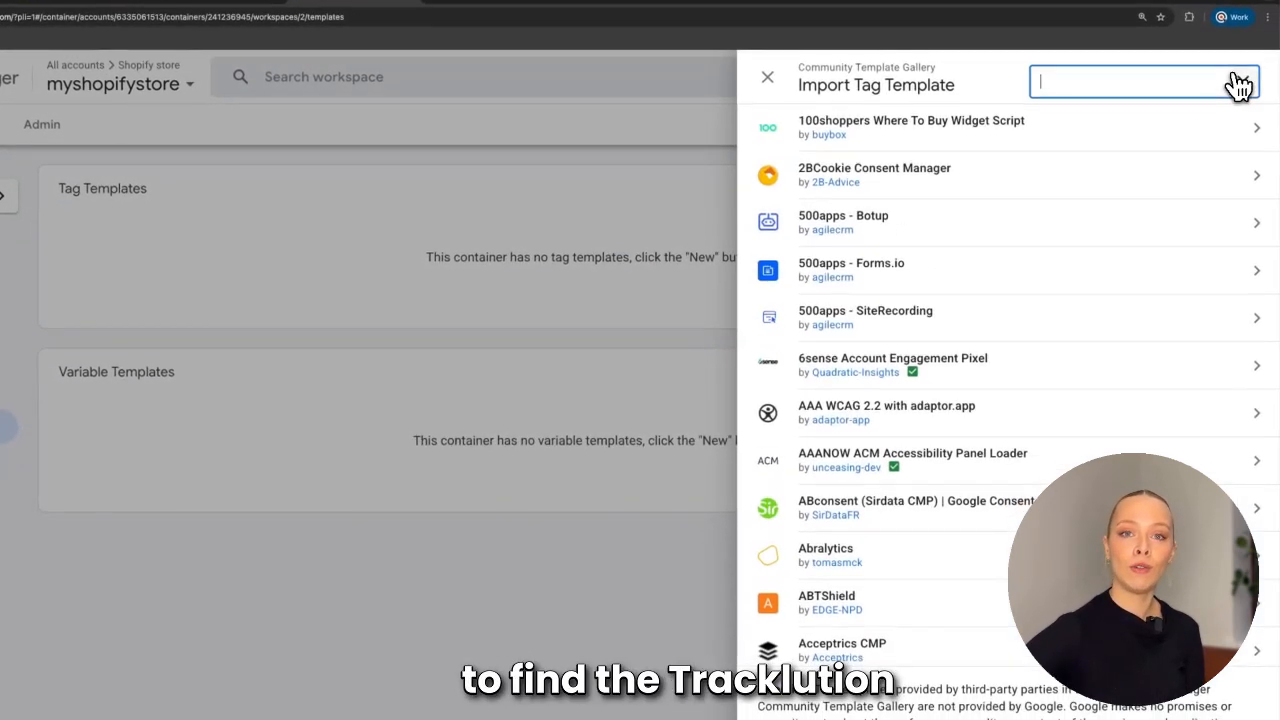
type("tracklution")
left_click(1166, 176)
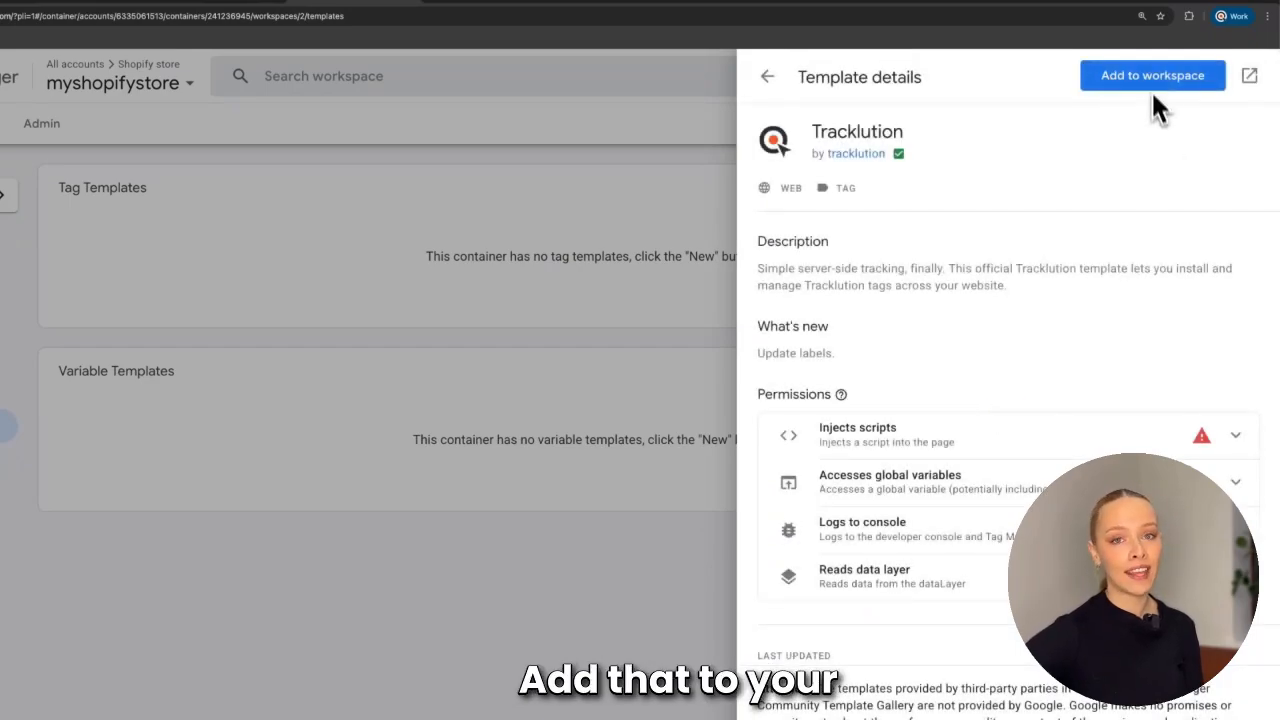
left_click(1153, 85)
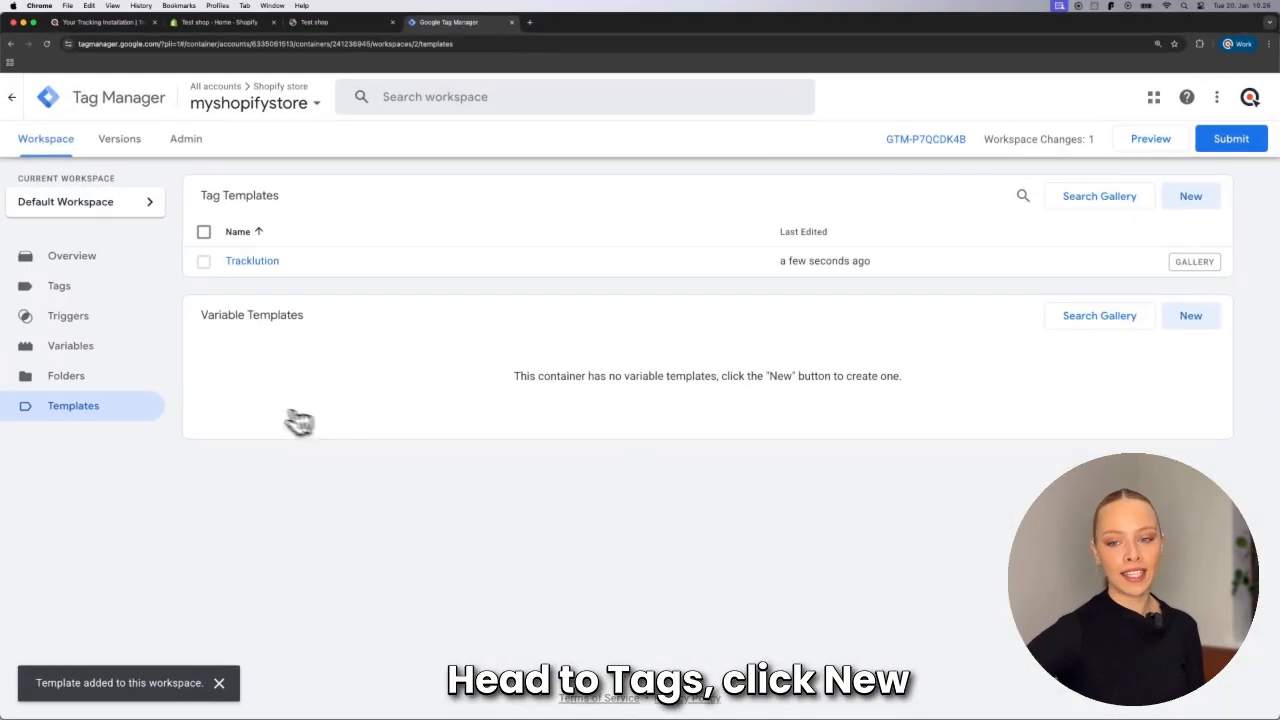
Create a new tag with Tracklution as its tag type
left_click(58, 292)
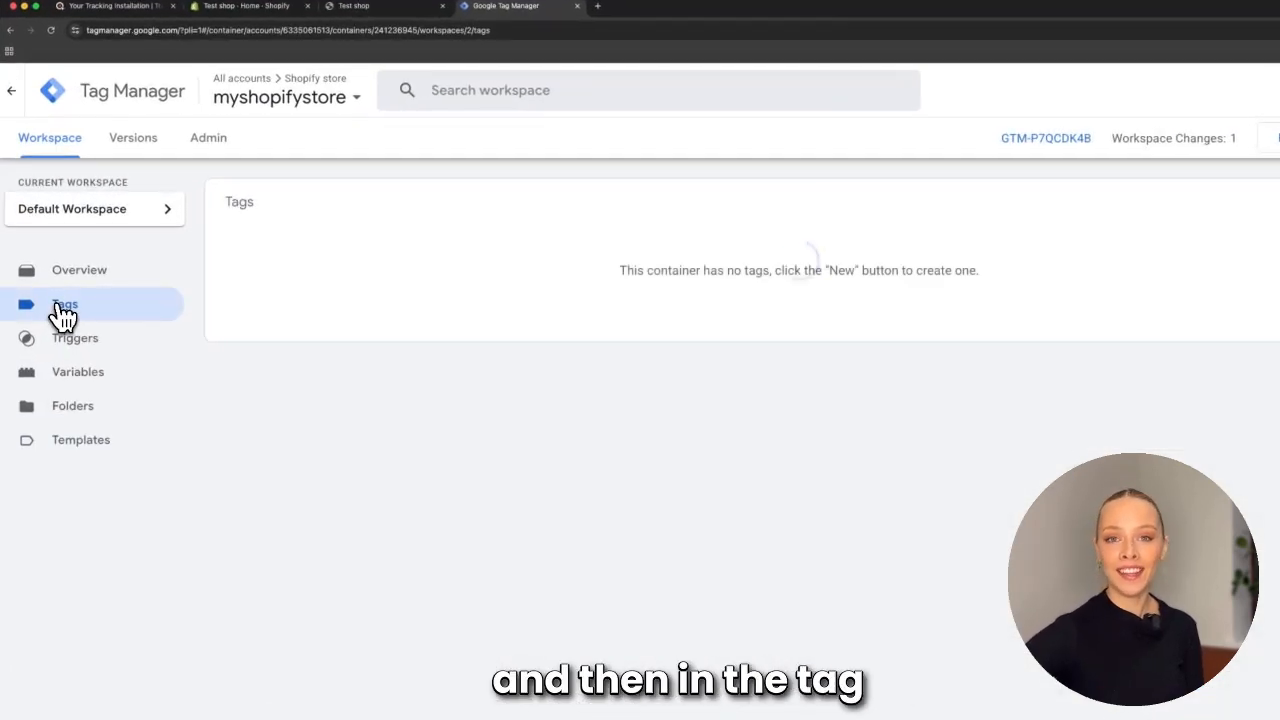
left_click(1221, 174)
left_click(694, 197)
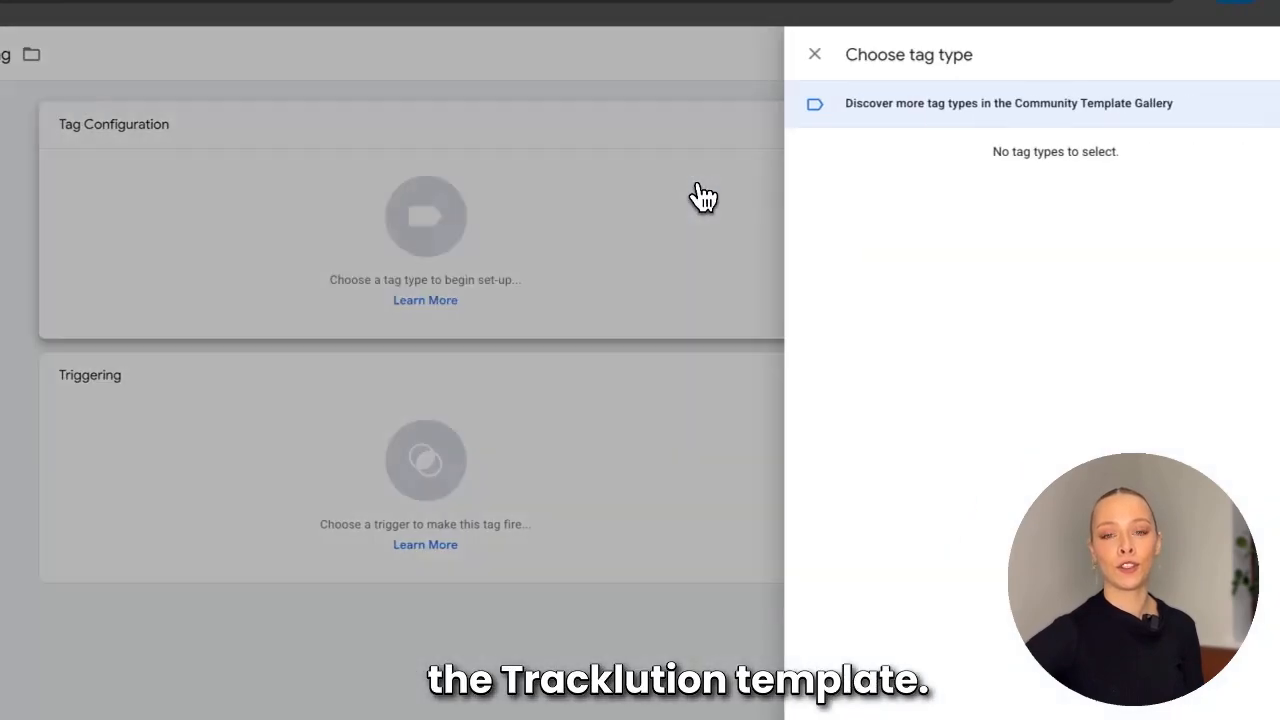
scroll(1006, 366, "down", 2)
left_click(865, 530)
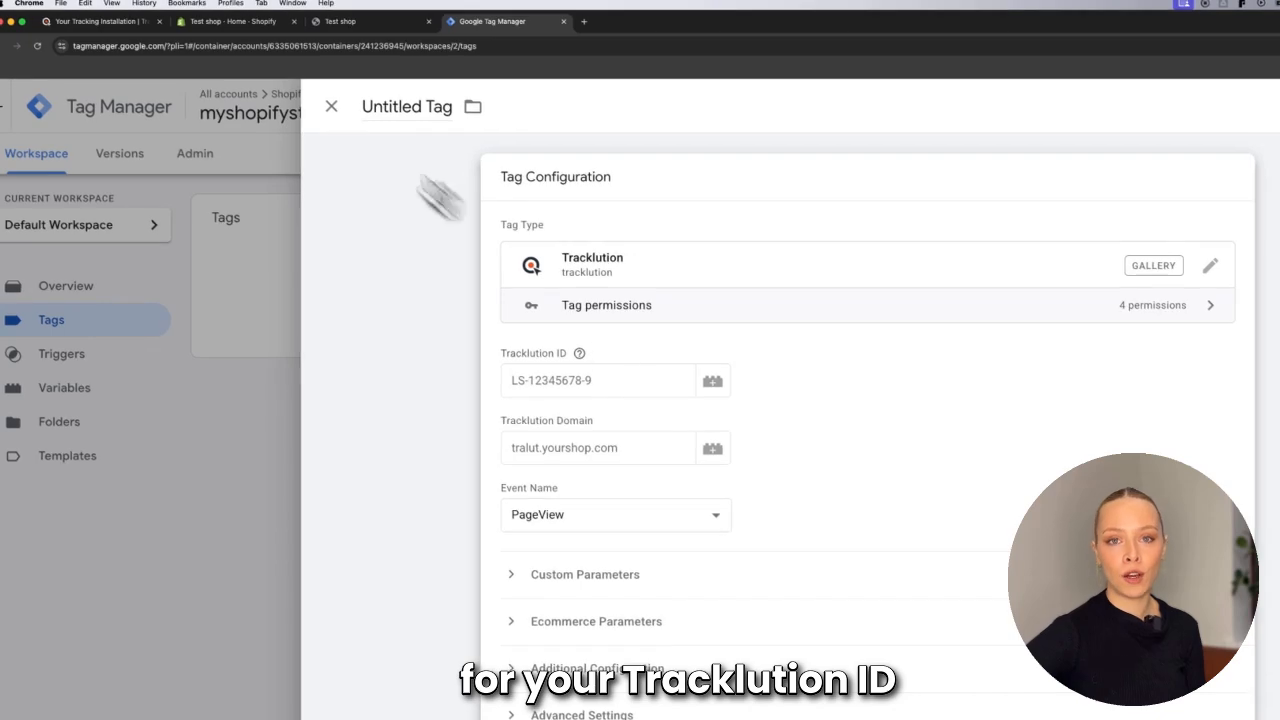
Paste the Tracklution ID from the installation instructions into the tag's Tracklution ID field
left_click(97, 24)
scroll(562, 408, "down", 5)
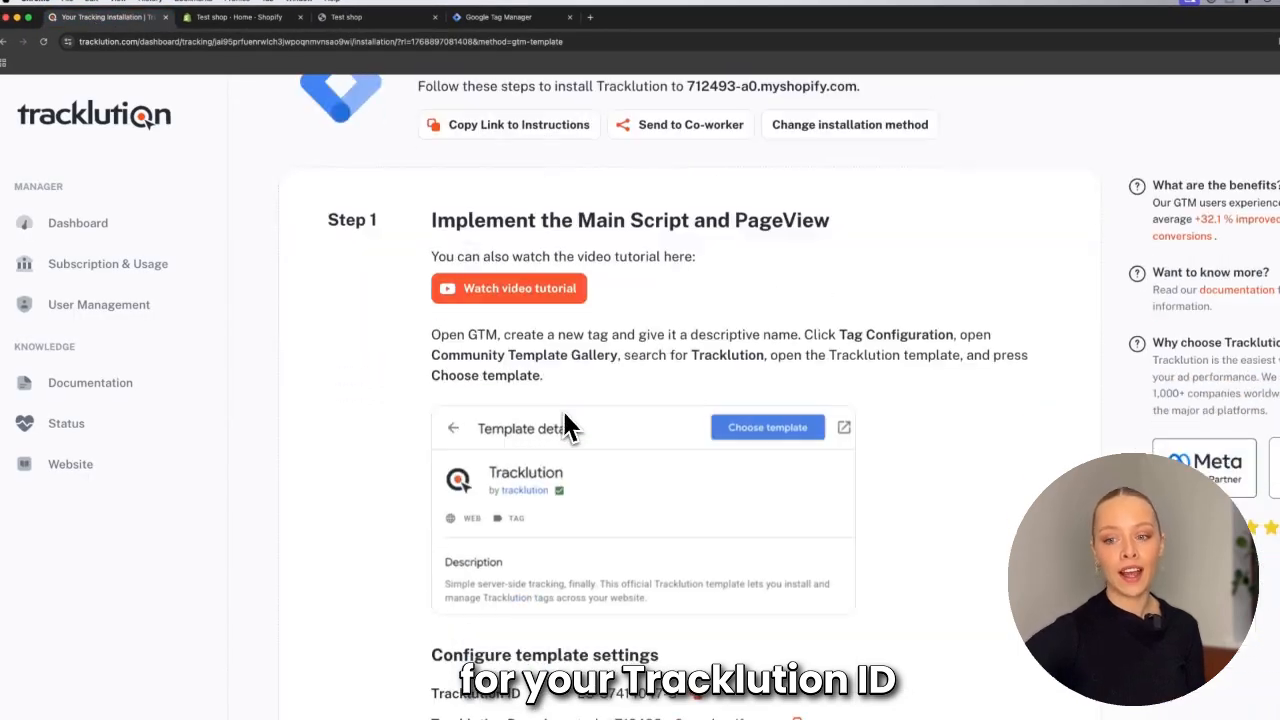
left_click(691, 456)
left_click(528, 30)
left_click(580, 375)
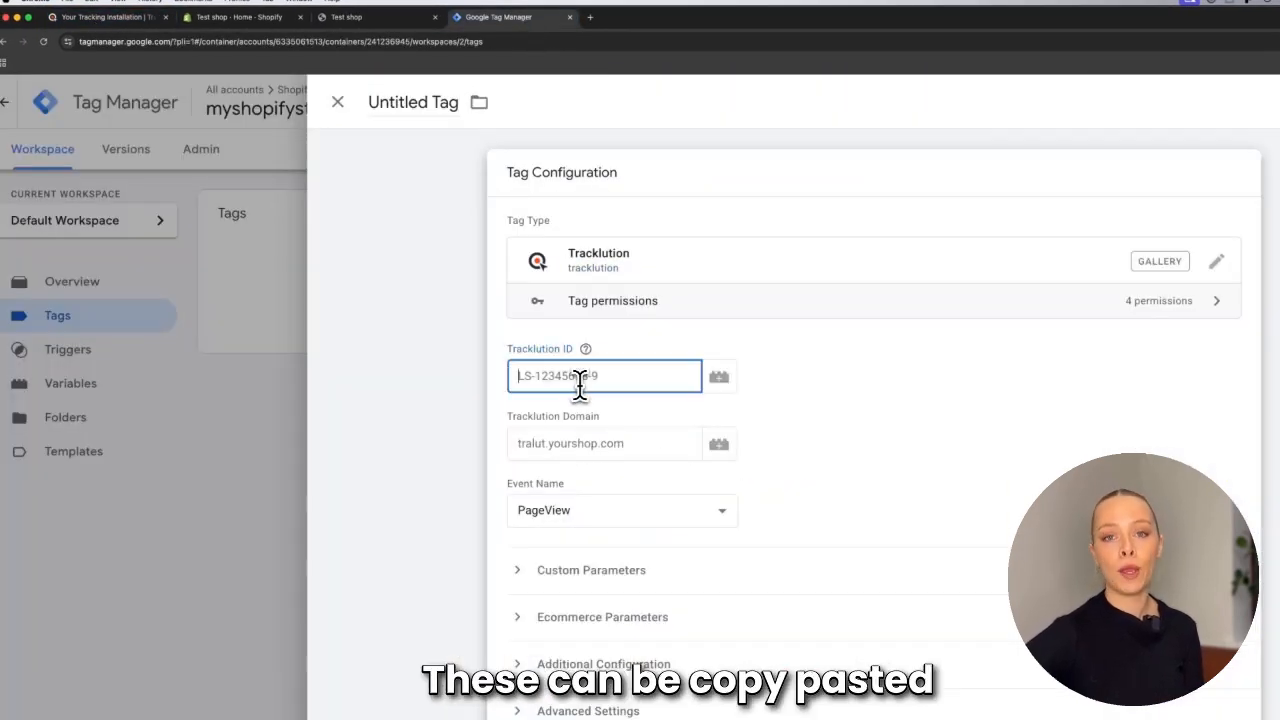
key("super+v")
Paste the tracking domain tralut.712493-a0.myshopify.com into the tag's Domain field
left_click(100, 17)
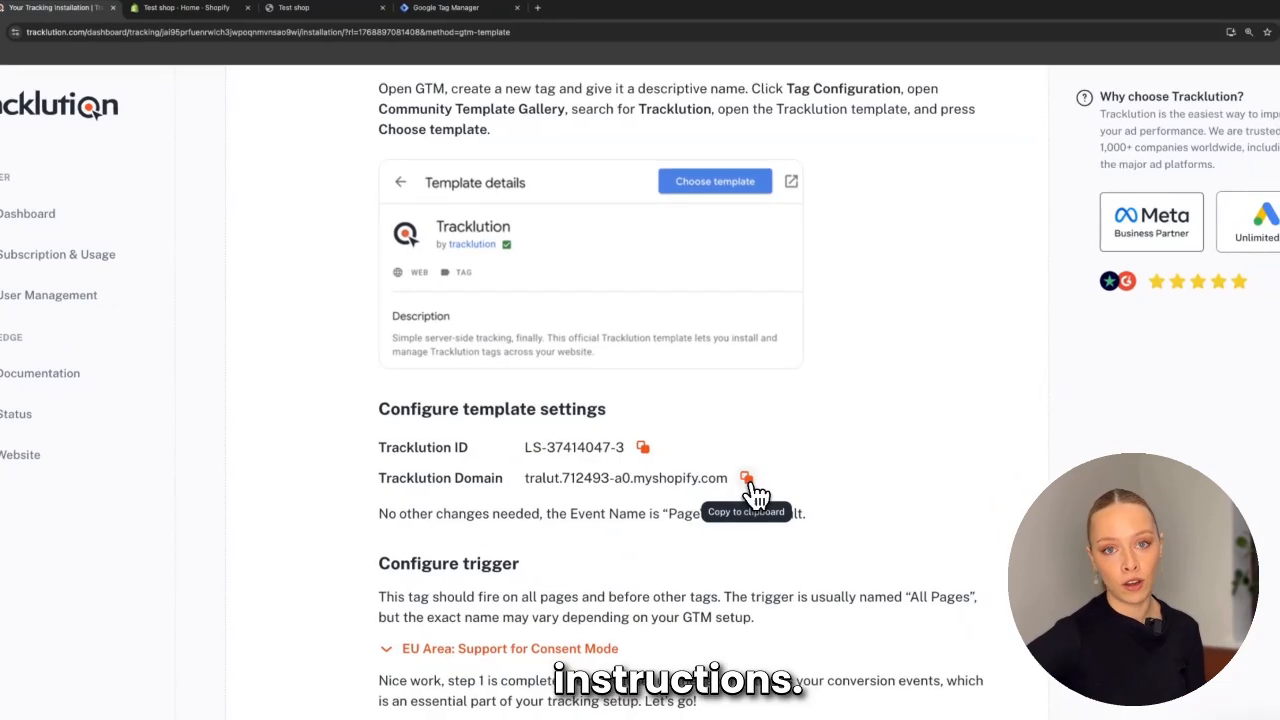
left_click(799, 487)
left_click(497, 17)
left_click(577, 444)
key("super+v")
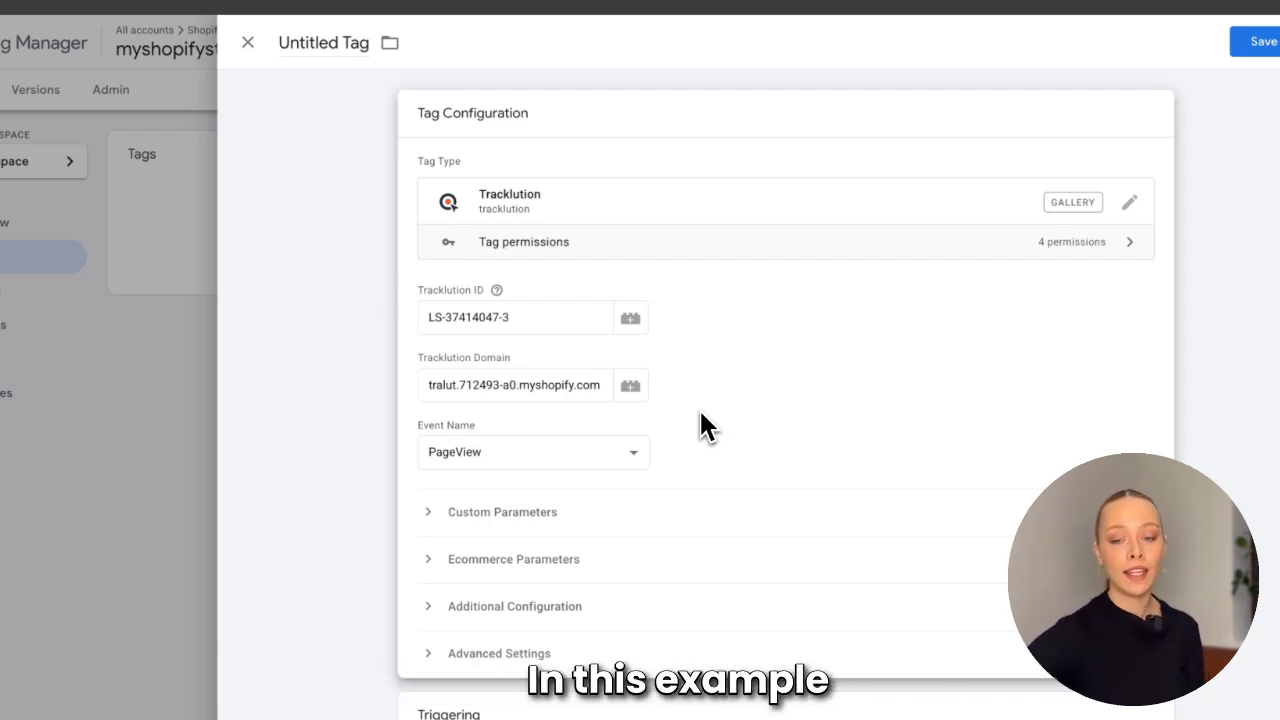
Set the tag's Event Name to Lead
left_click(634, 453)
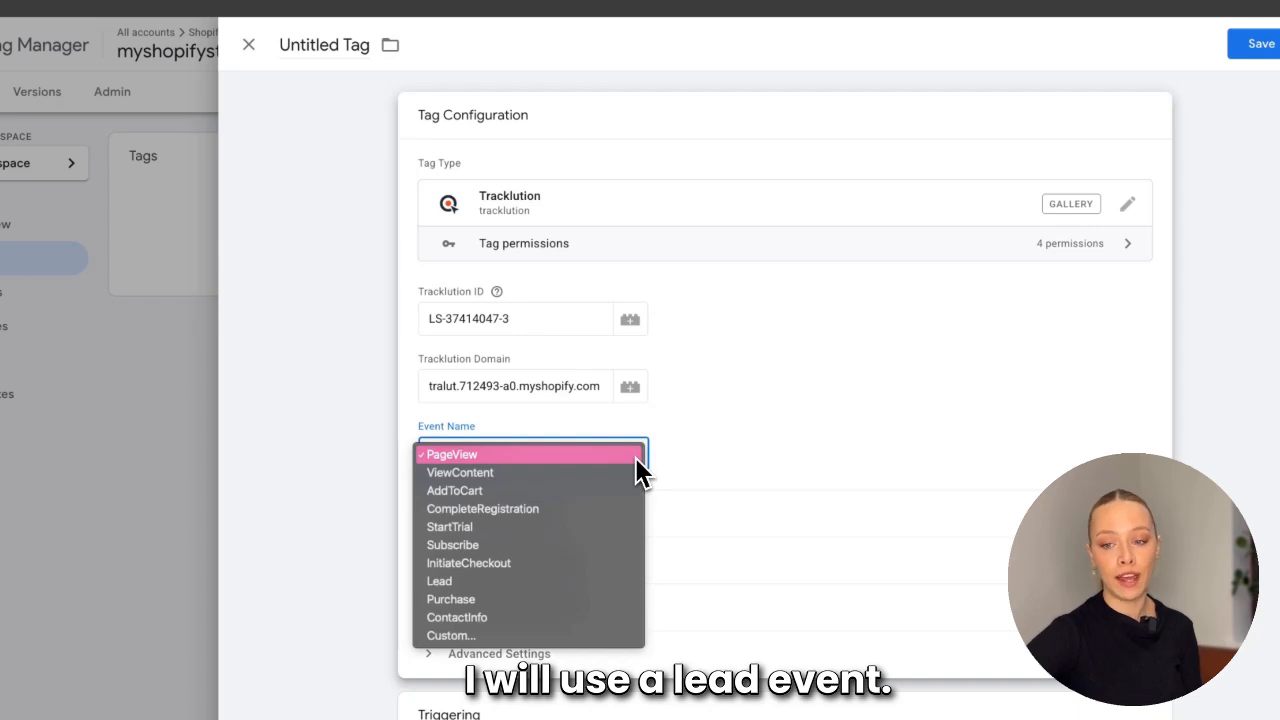
left_click(500, 579)
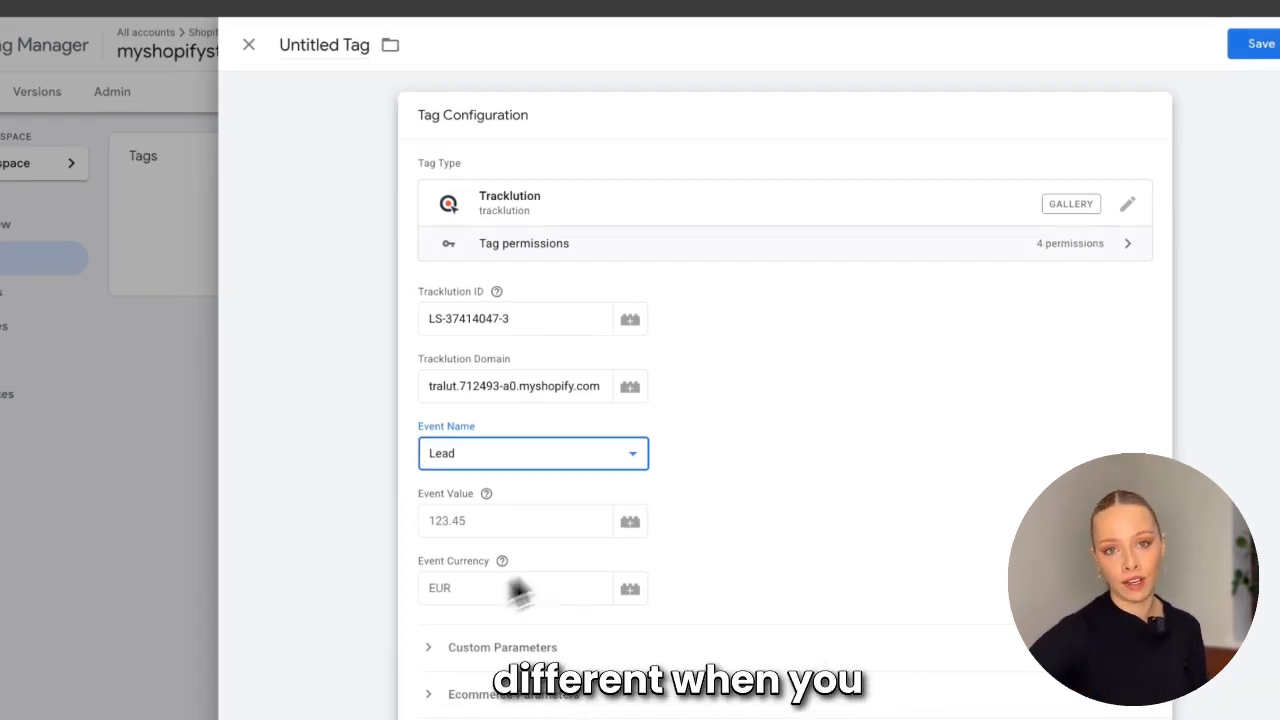
left_click(729, 485)
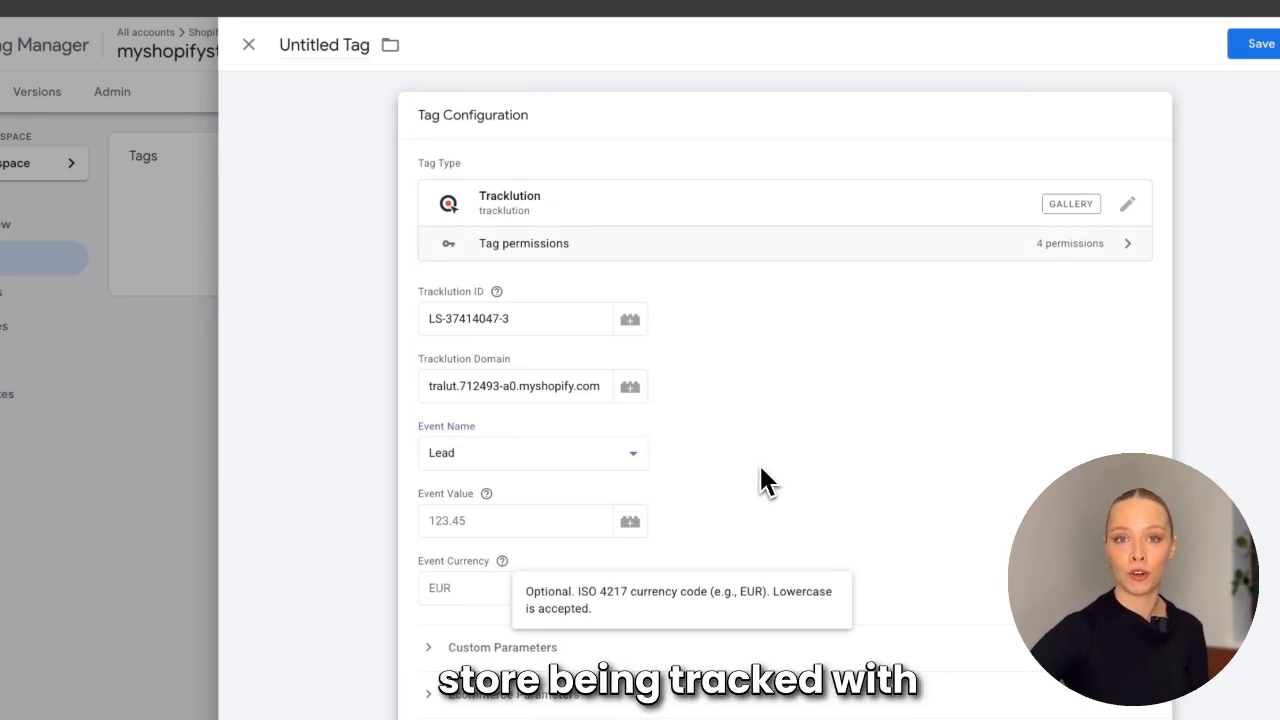
Under Additional Configuration, choose 'I'm using custom html tag or another installation method'
scroll(760, 468, "down", 3)
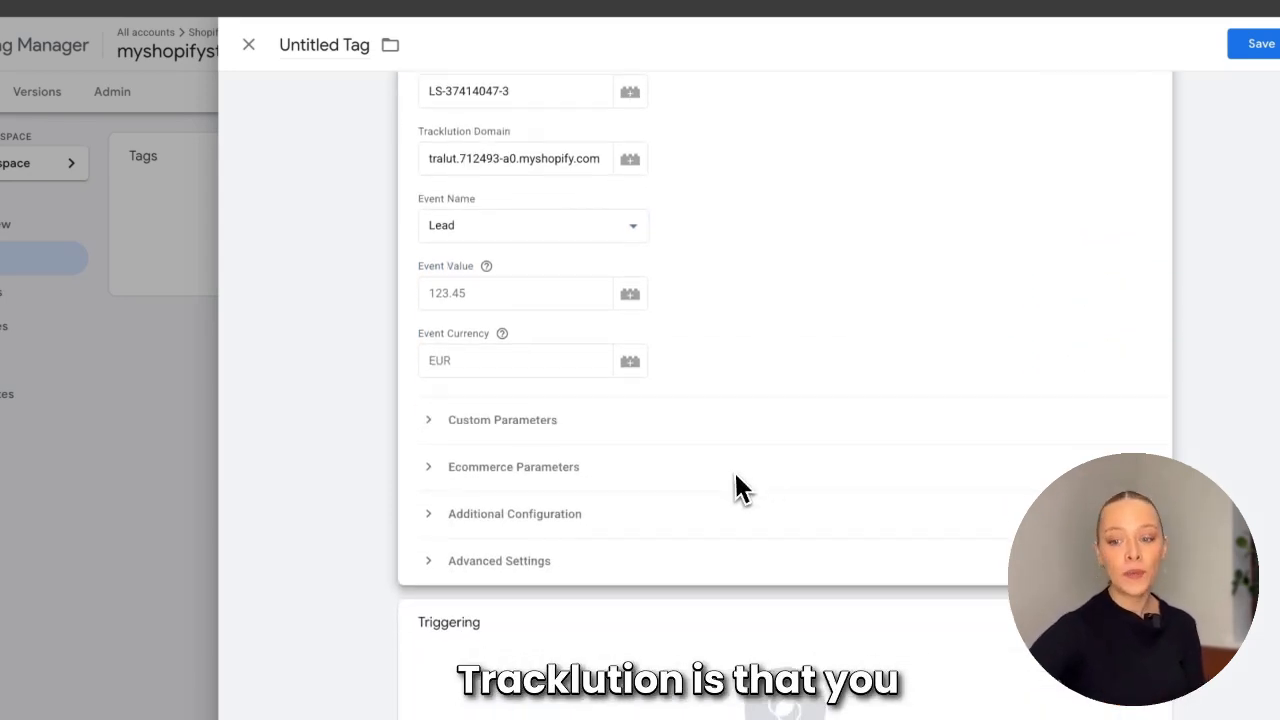
left_click(511, 523)
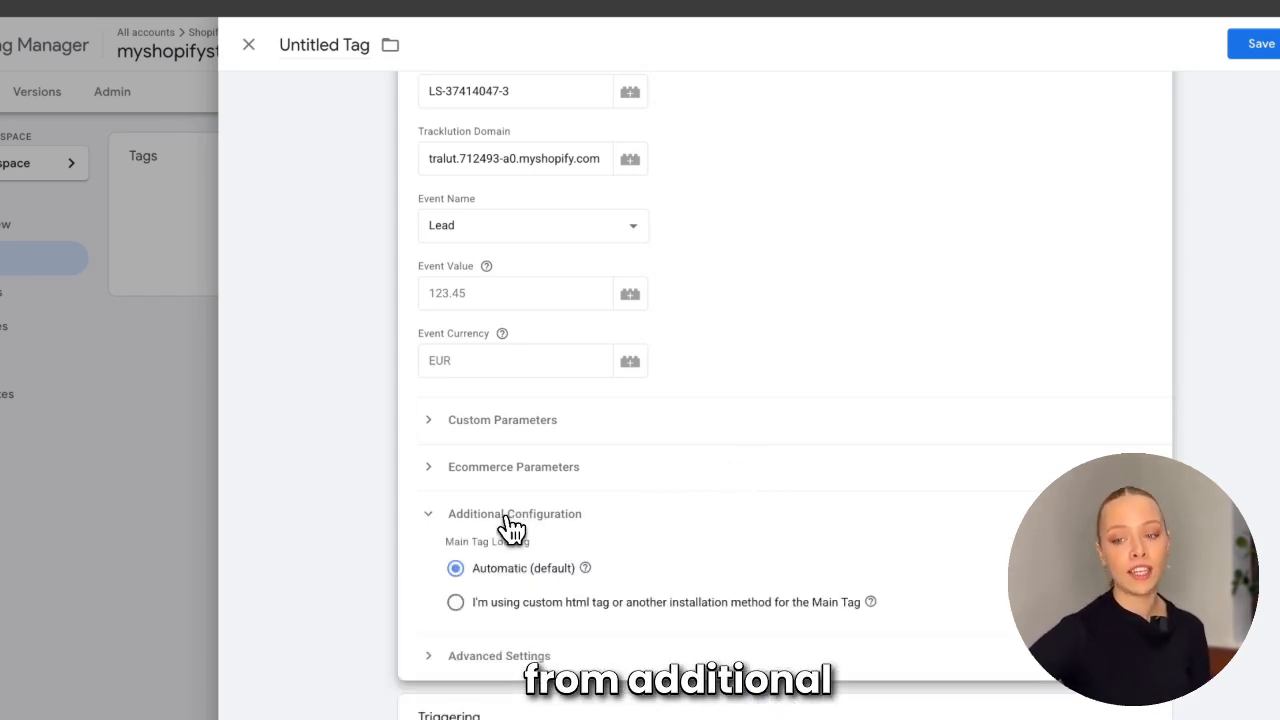
left_click(456, 604)
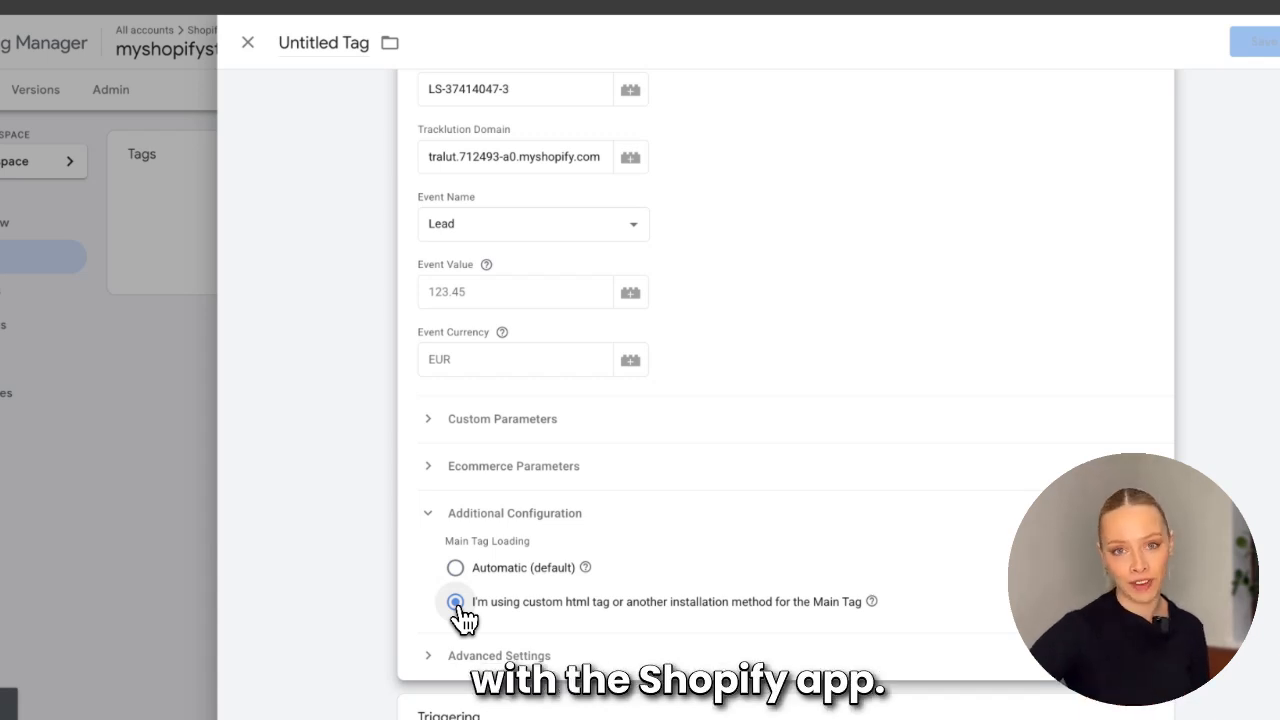
scroll(457, 614, "down", 2)
Fire the tag on LeadFormSubmit and save it as 'Tracklution Lead'
left_click(529, 580)
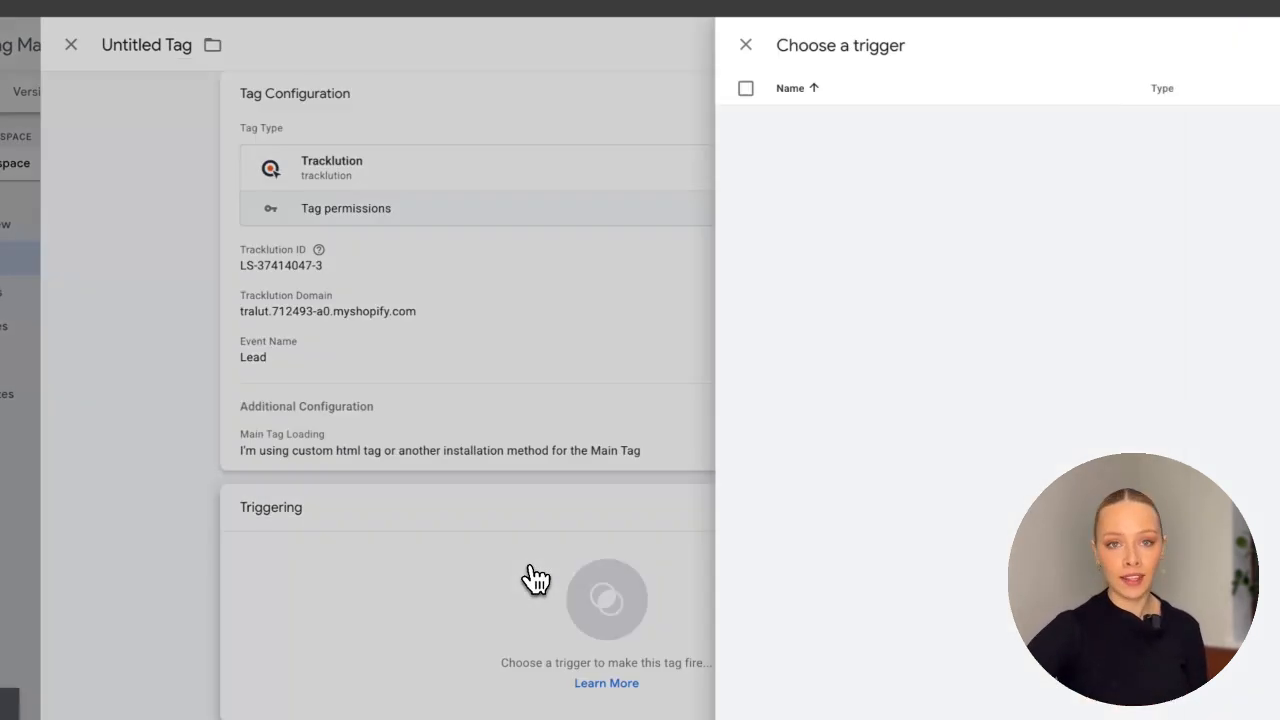
left_click(393, 228)
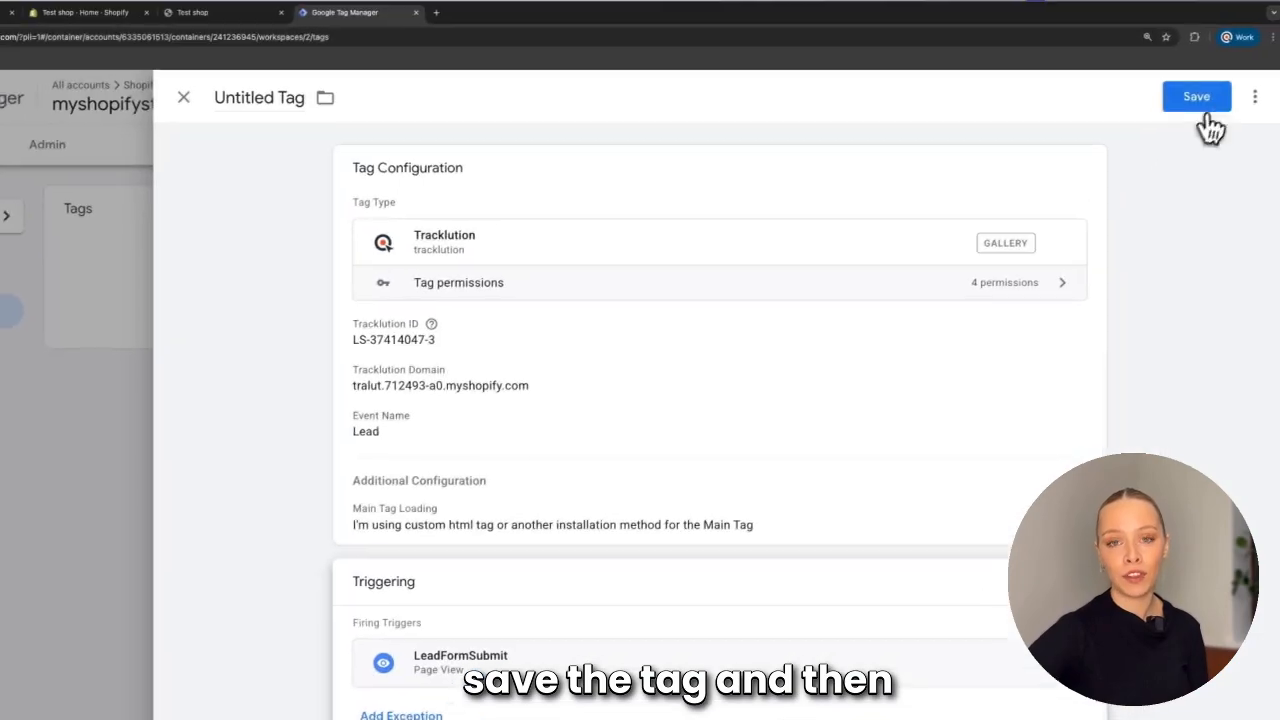
left_click(1196, 98)
key("End")
type("Lead")
left_click(697, 352)
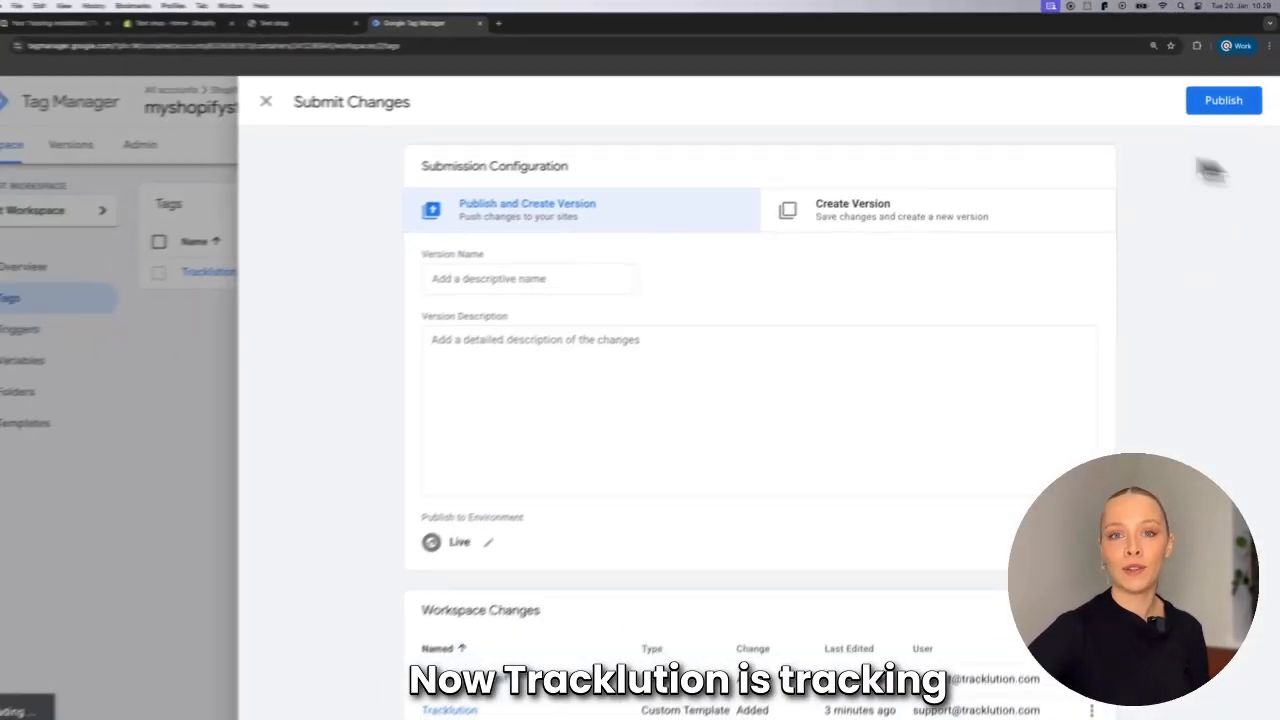
Publish the workspace changes without a version description
left_click(1223, 100)
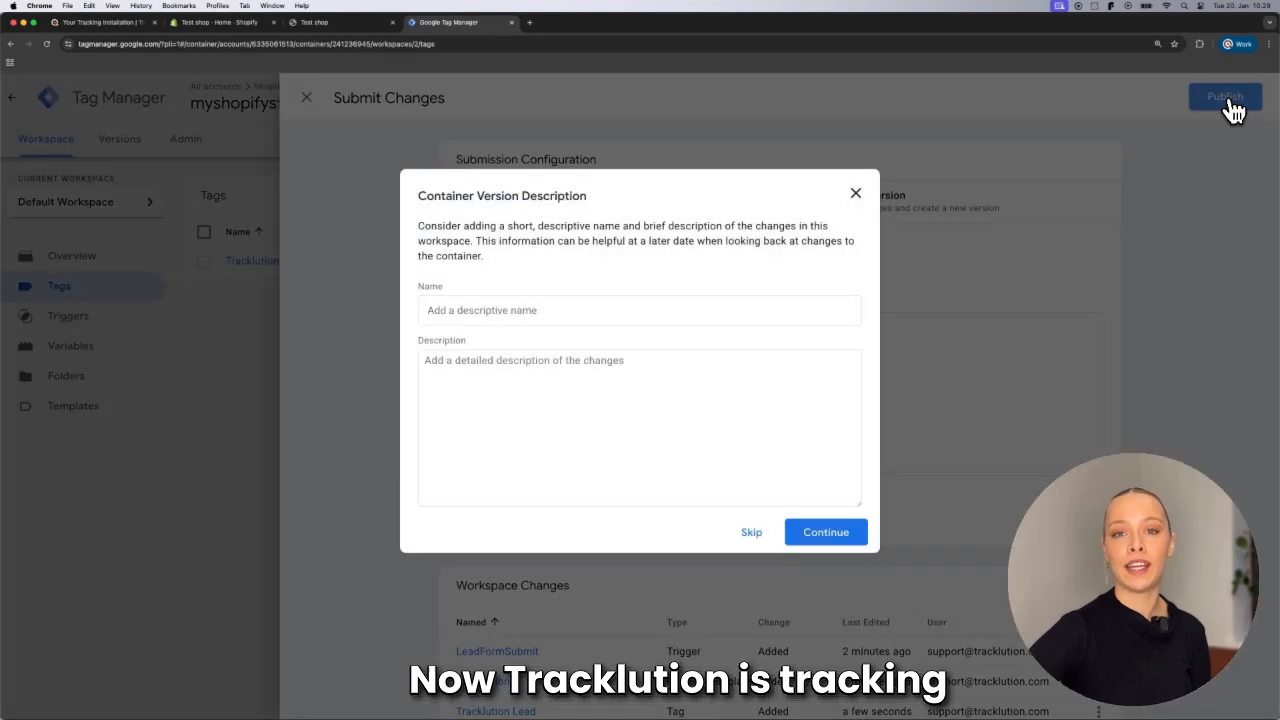
left_click(822, 531)
left_click(100, 24)
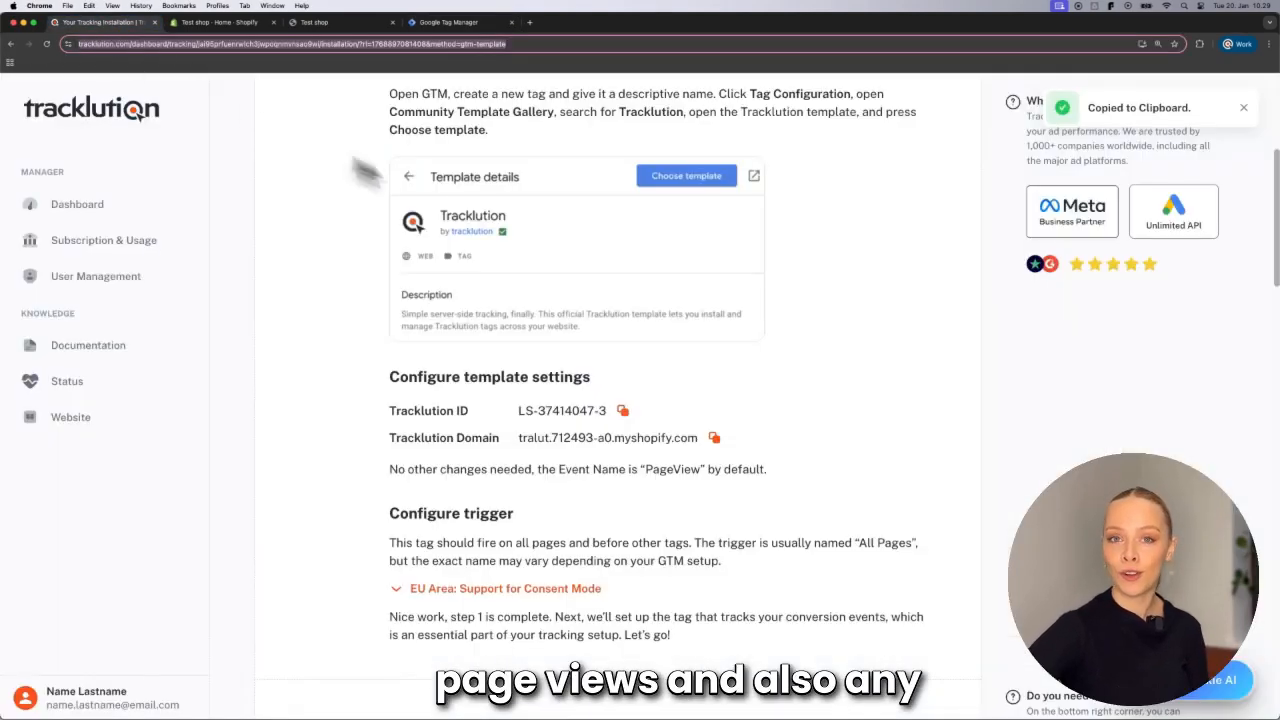
Expand the latest session on the dashboard to show its PageView and ViewContent events
scroll(517, 222, "up", 10)
left_click(434, 123)
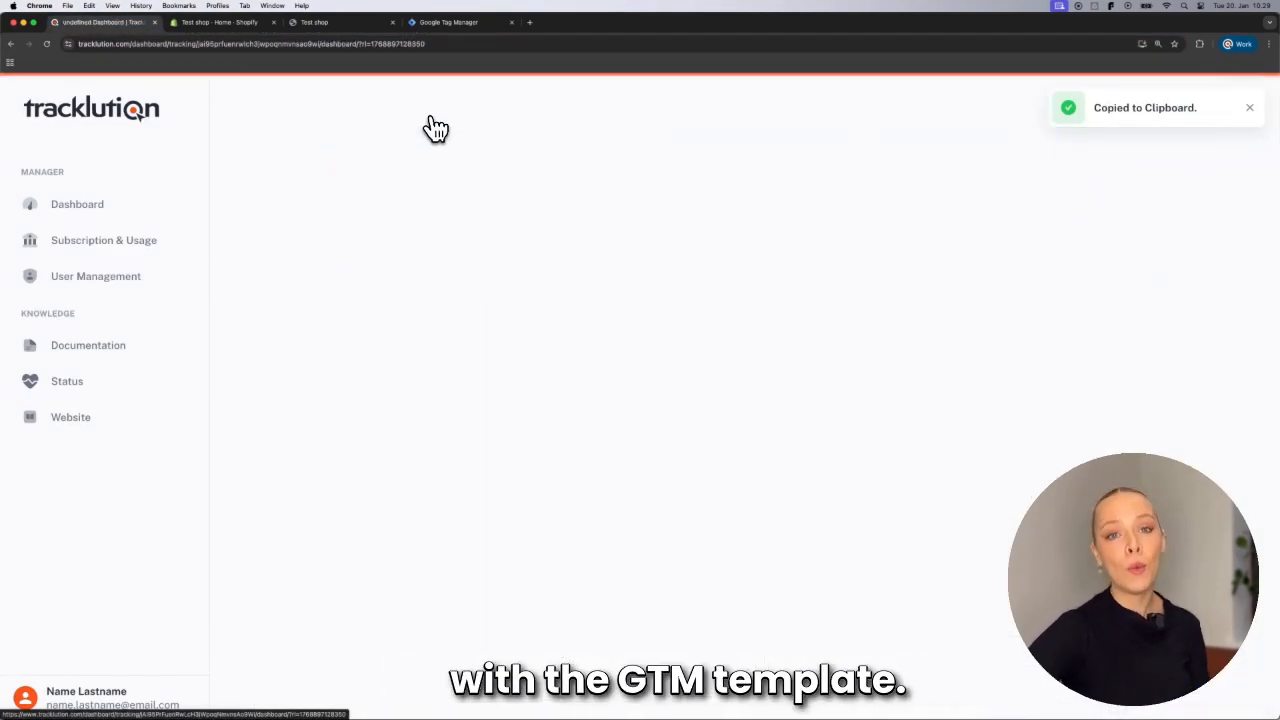
scroll(803, 577, "down", 8)
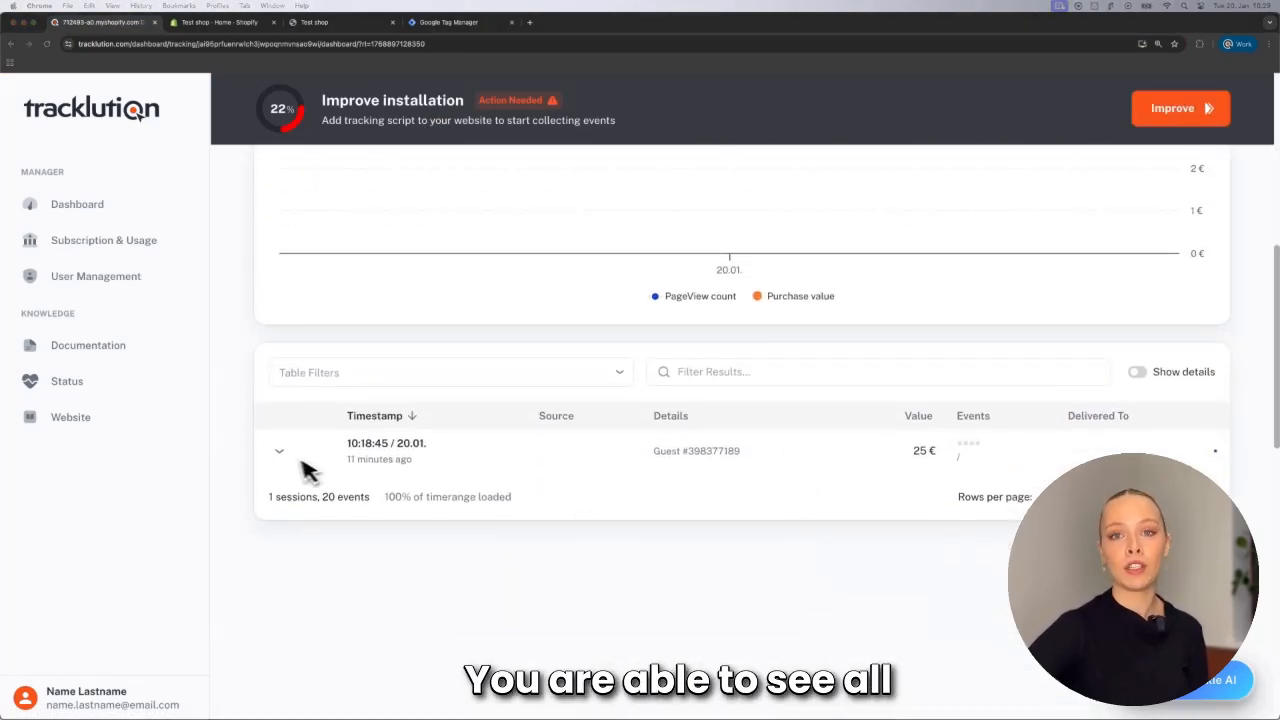
left_click(287, 456)
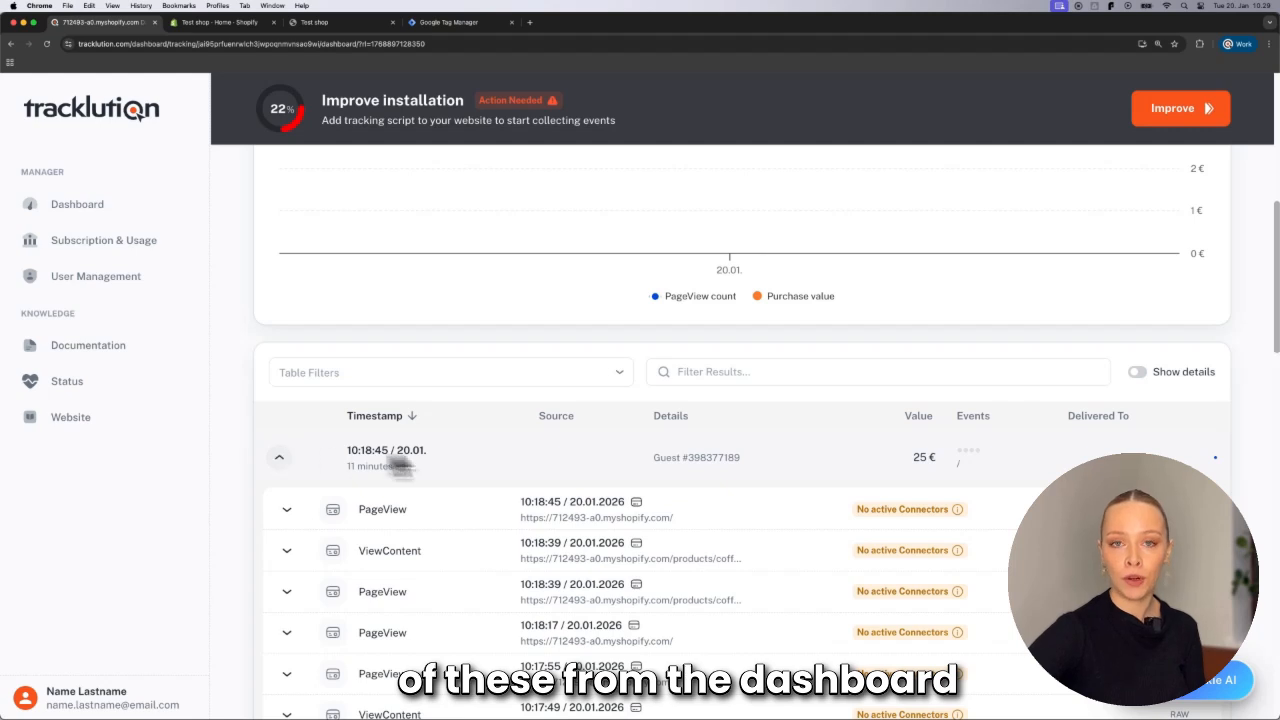